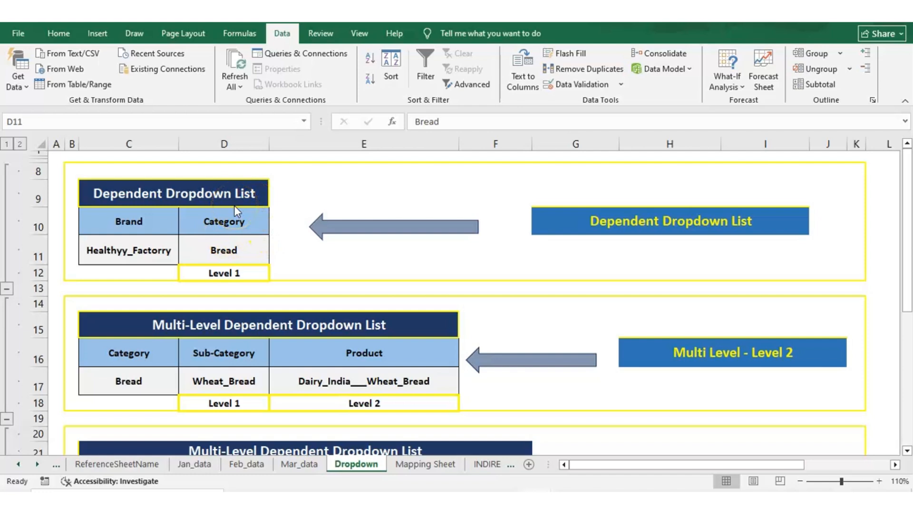
Step: Set the Brand to Amrit and the Category to Milk in the Dependent Dropdown List table
{"action": "left_click", "coordinate": [152, 238]}
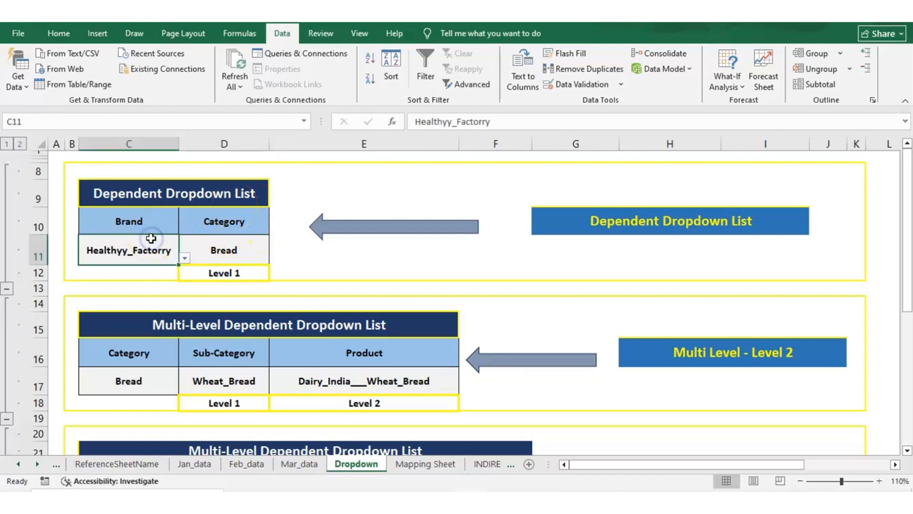
{"action": "left_click", "coordinate": [184, 255]}
{"action": "left_click", "coordinate": [108, 279]}
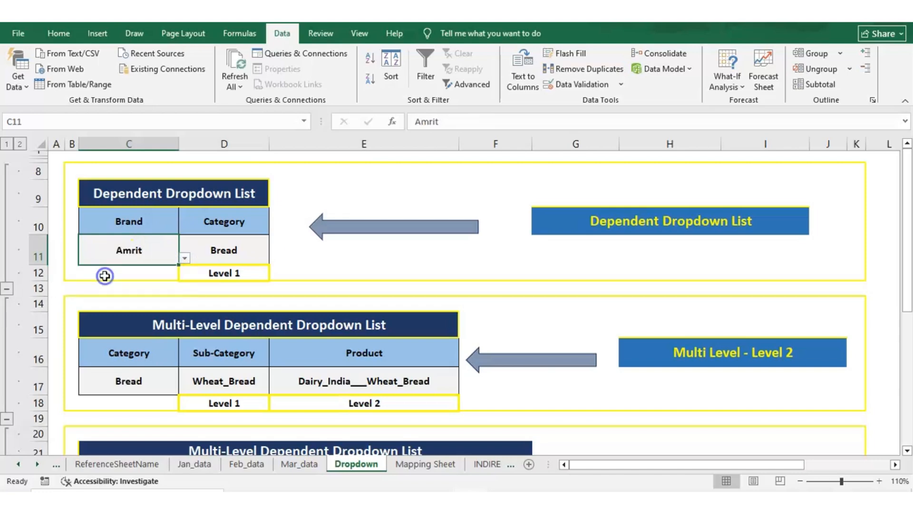
{"action": "left_click", "coordinate": [252, 242]}
{"action": "left_click", "coordinate": [275, 258]}
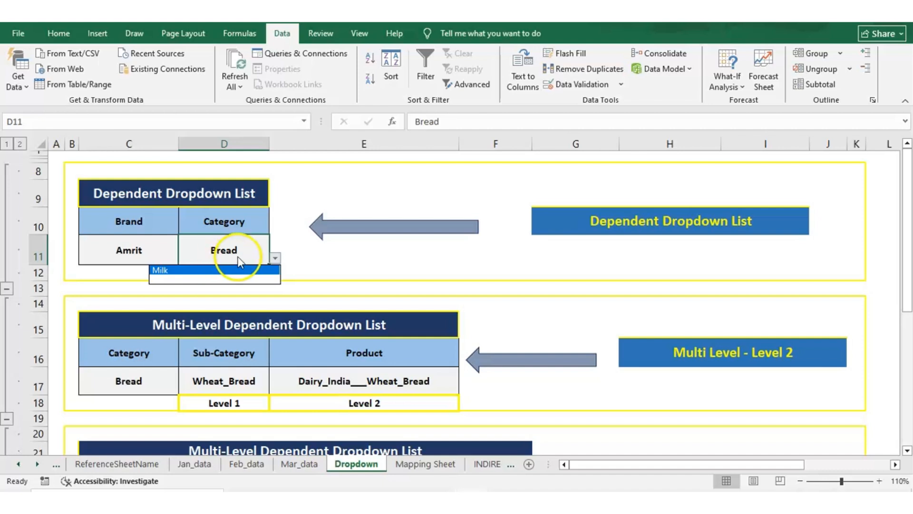
{"action": "left_click", "coordinate": [239, 269]}
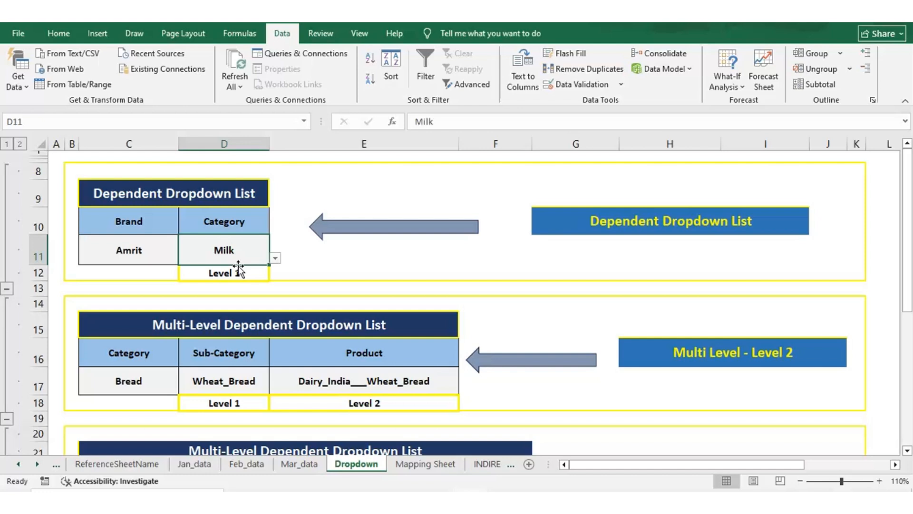
Step: Set the Brand to Kisssan and the Category to Ketchup in the Dependent Dropdown List table
{"action": "left_click", "coordinate": [136, 255]}
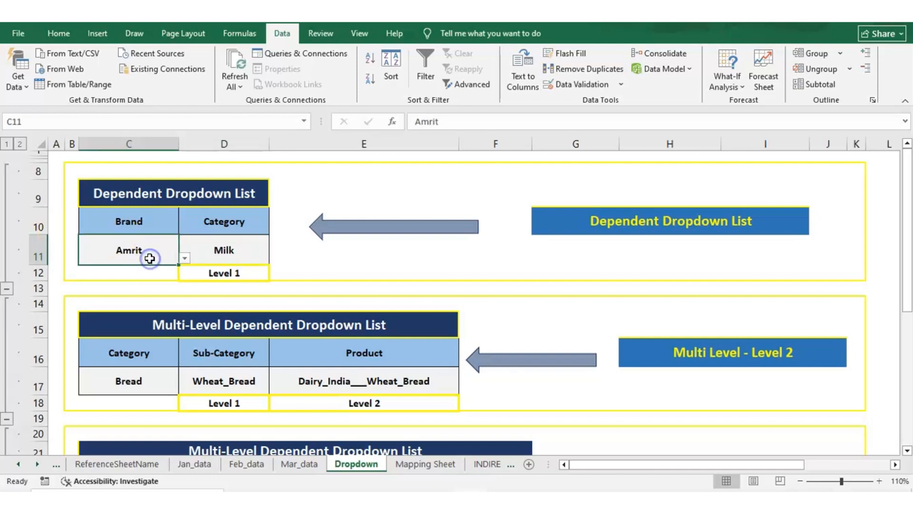
{"action": "left_click", "coordinate": [185, 259]}
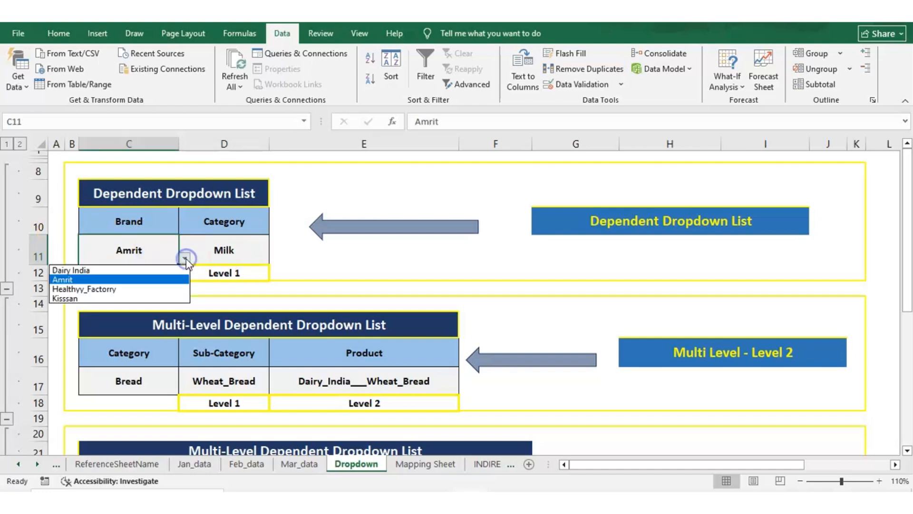
{"action": "left_click", "coordinate": [78, 298]}
{"action": "left_click", "coordinate": [268, 253]}
{"action": "left_click", "coordinate": [276, 259]}
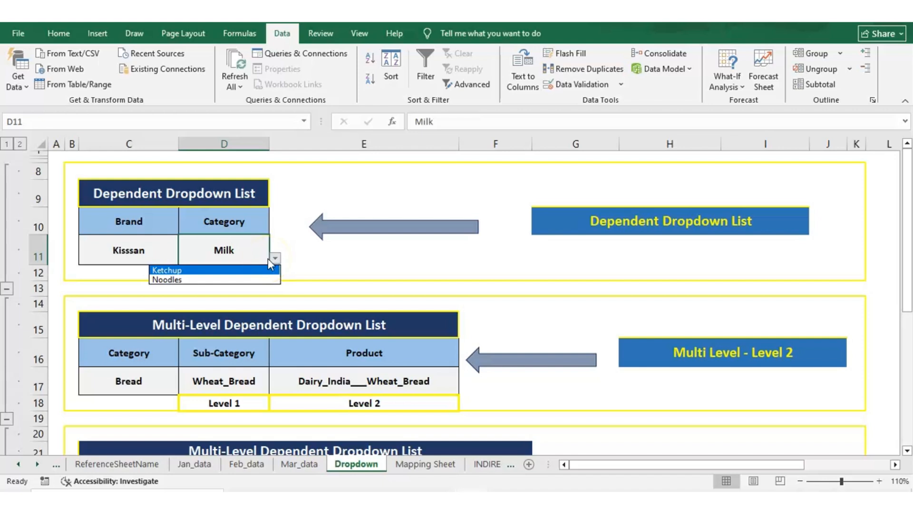
{"action": "key", "text": "Return"}
{"action": "key", "text": "Left"}
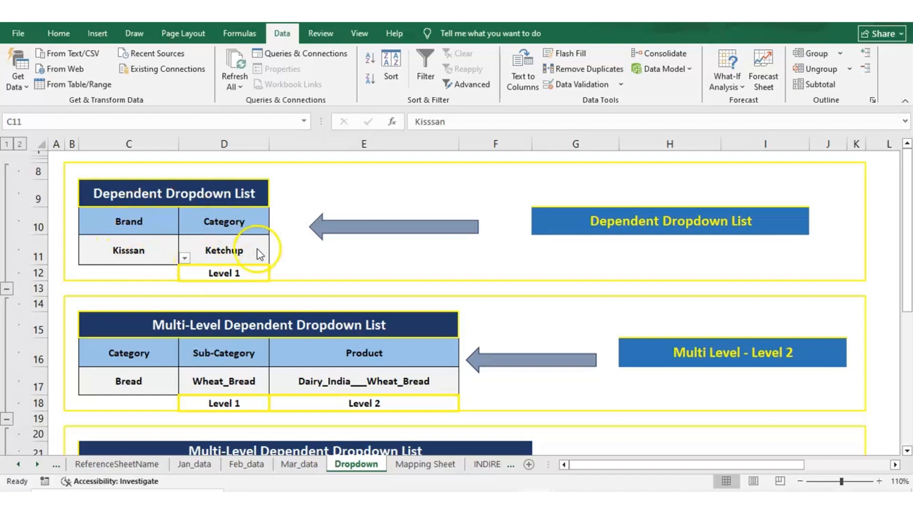
Step: Review the options offered by the Category and Brand dropdowns in row 11 without changing the selections
{"action": "left_click", "coordinate": [267, 257]}
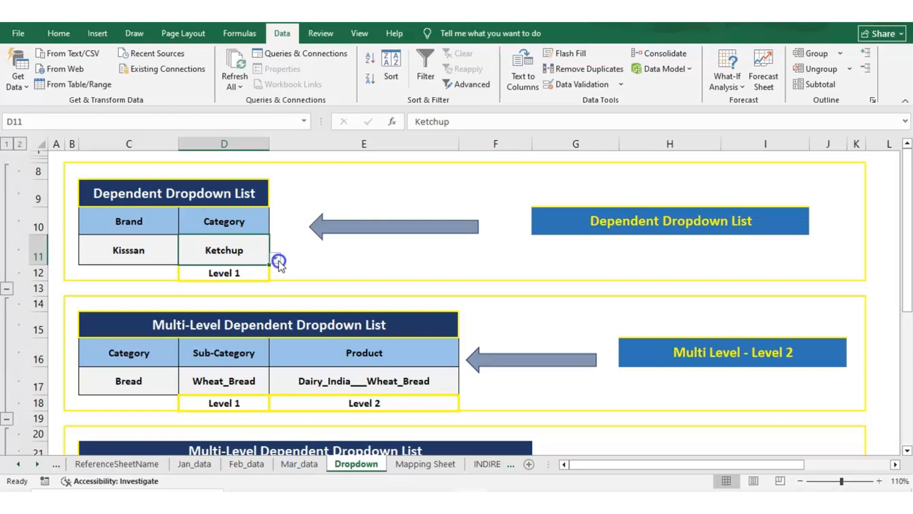
{"action": "left_click", "coordinate": [277, 260]}
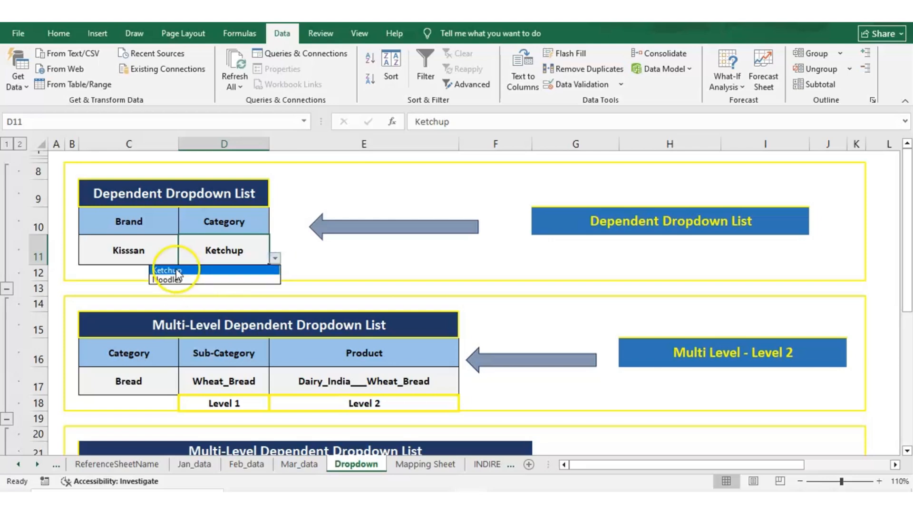
{"action": "left_click", "coordinate": [166, 232]}
{"action": "left_click", "coordinate": [155, 256]}
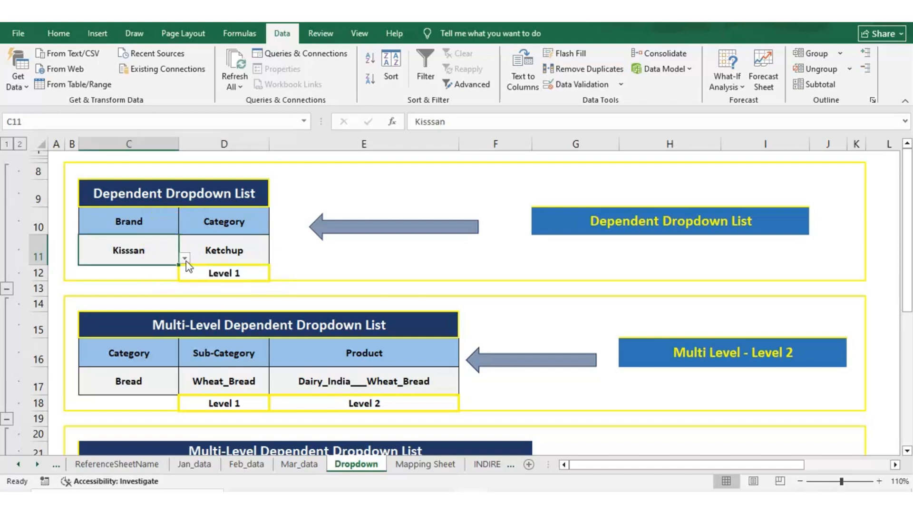
{"action": "left_click", "coordinate": [250, 255]}
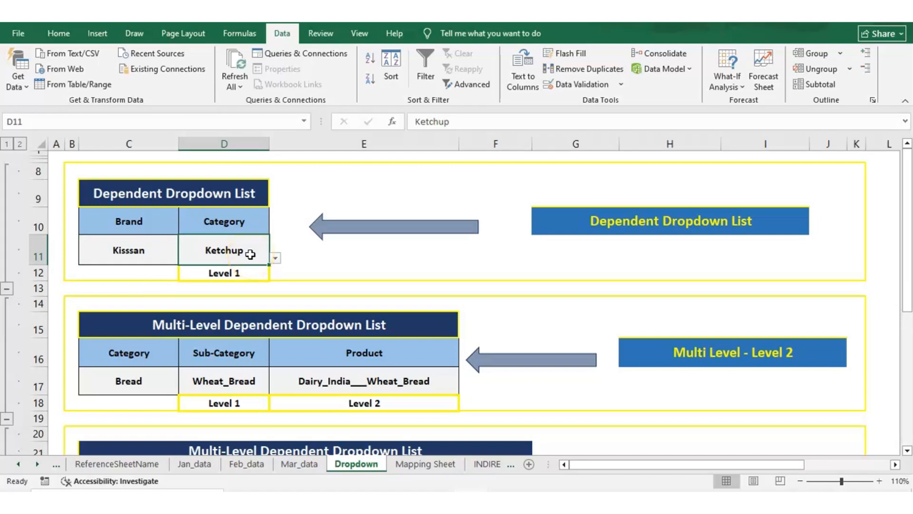
{"action": "left_click", "coordinate": [250, 251]}
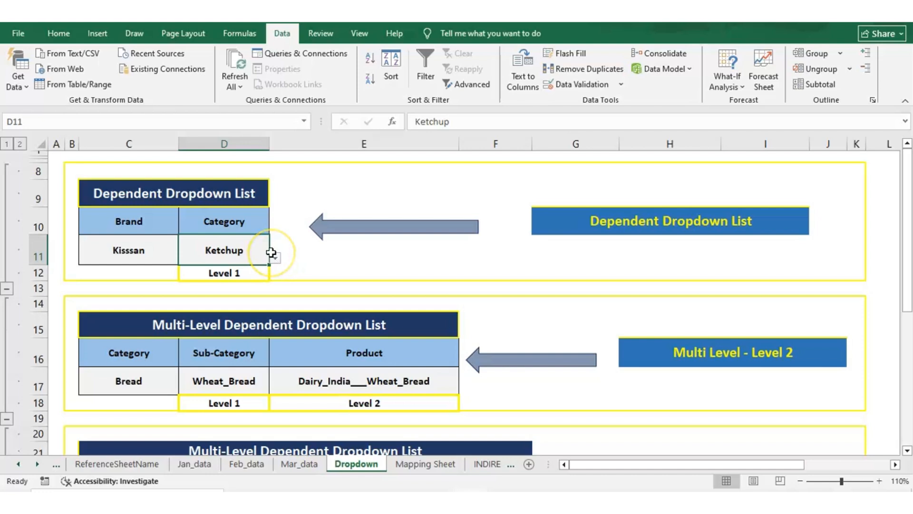
{"action": "left_click", "coordinate": [158, 250]}
{"action": "left_click", "coordinate": [185, 258]}
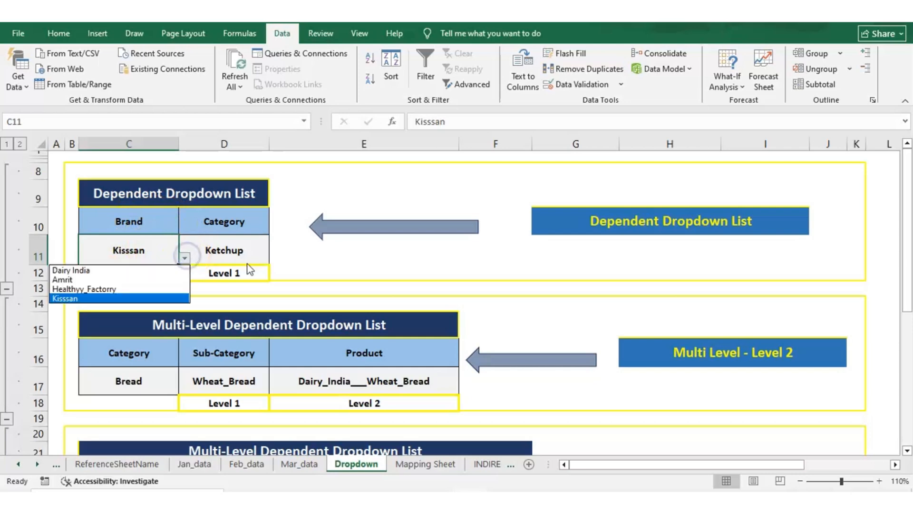
{"action": "left_click", "coordinate": [185, 258]}
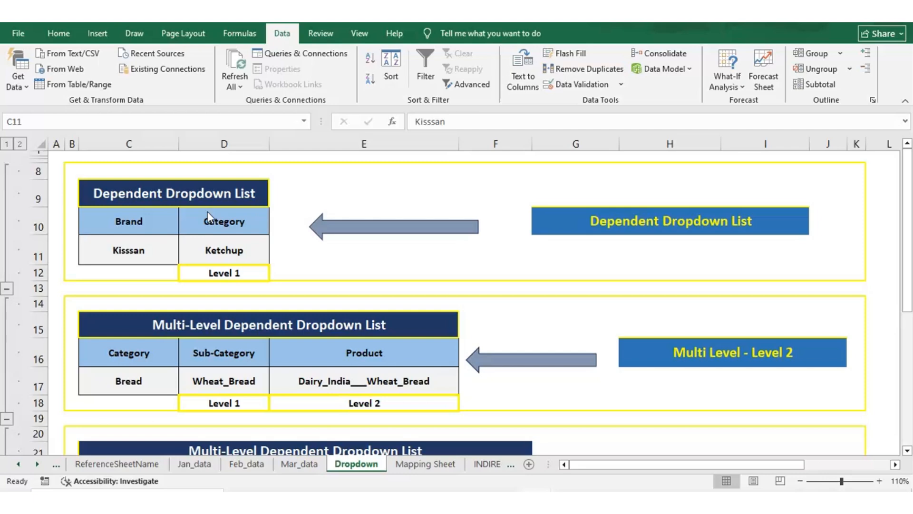
Step: Inspect the data validation of Category cell D11, choosing List as the allowed type and examining the source formula
{"action": "left_click", "coordinate": [227, 245]}
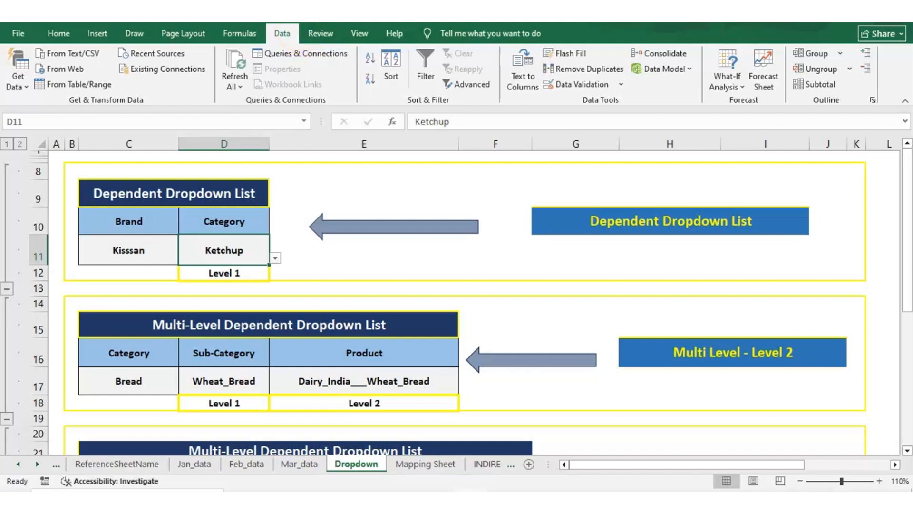
{"action": "left_click", "coordinate": [562, 85]}
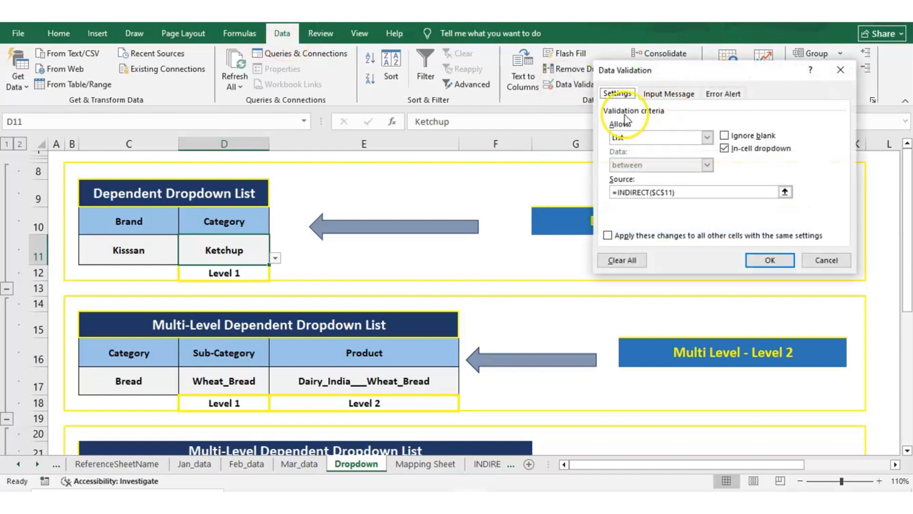
{"action": "left_click", "coordinate": [707, 138]}
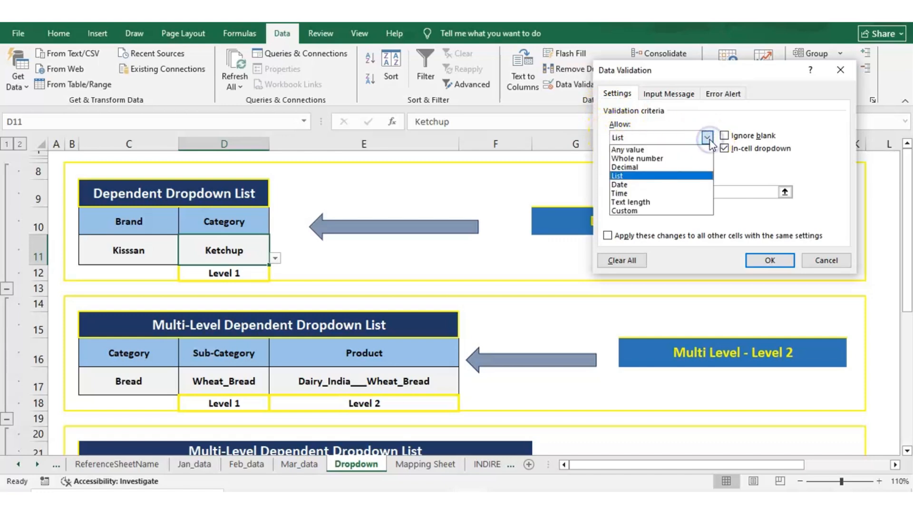
{"action": "left_click", "coordinate": [634, 176]}
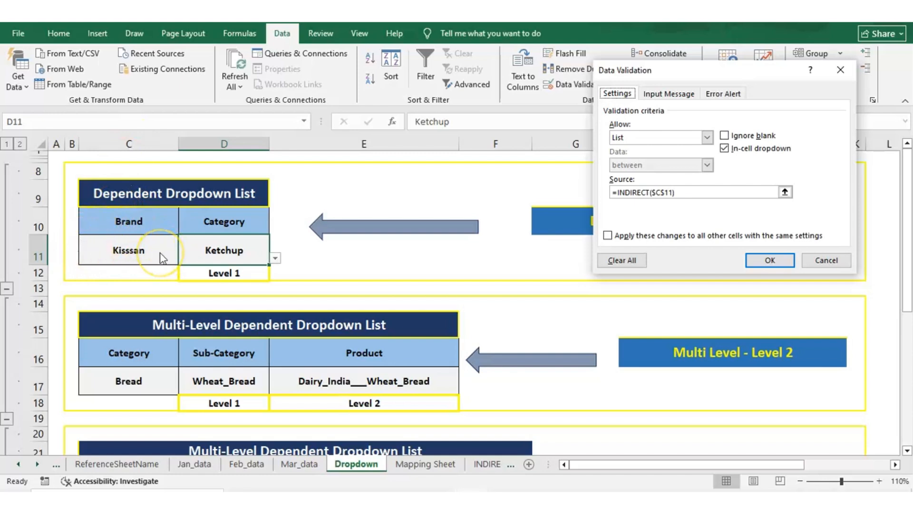
{"action": "left_click", "coordinate": [671, 193]}
Step: Examine the brand headers and the categories listed under them in rows 1 to 3 of the Mapping Sheet
{"action": "left_click", "coordinate": [425, 464]}
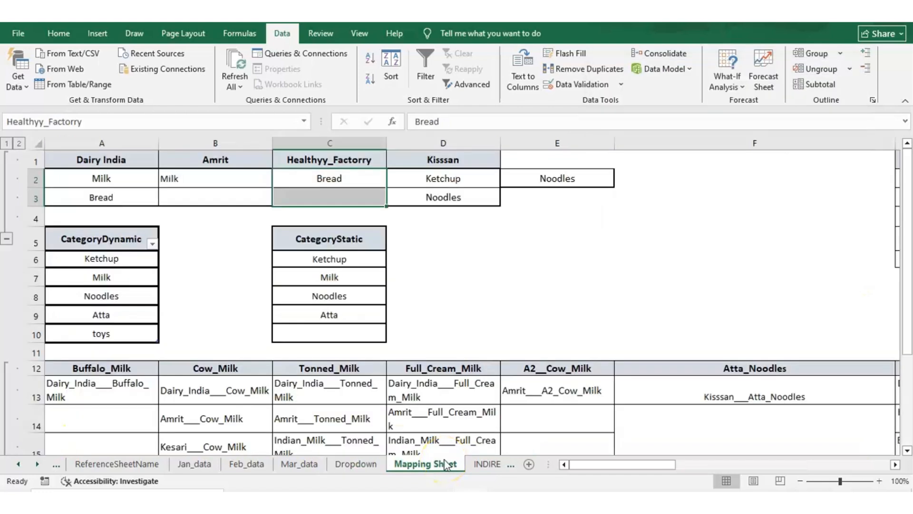
{"action": "key", "text": "ctrl+Home"}
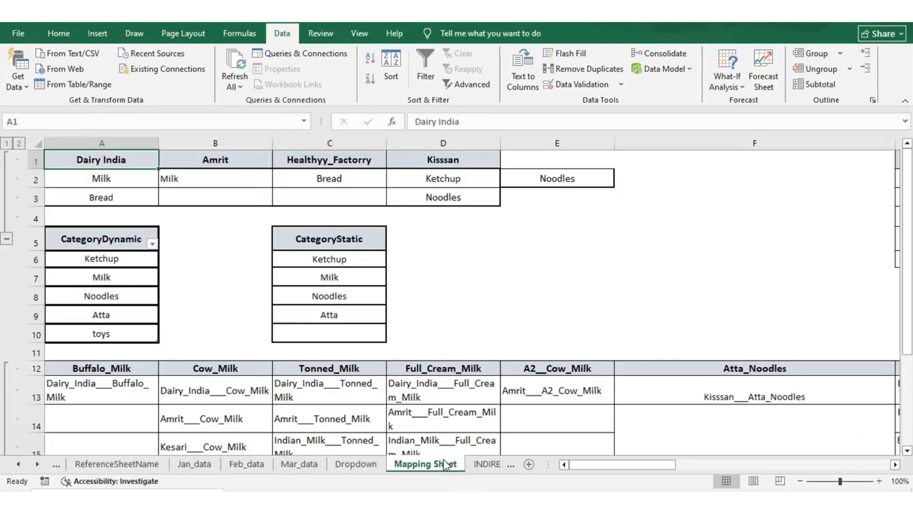
{"action": "key", "text": "Right"}
{"action": "key", "text": "Right"}
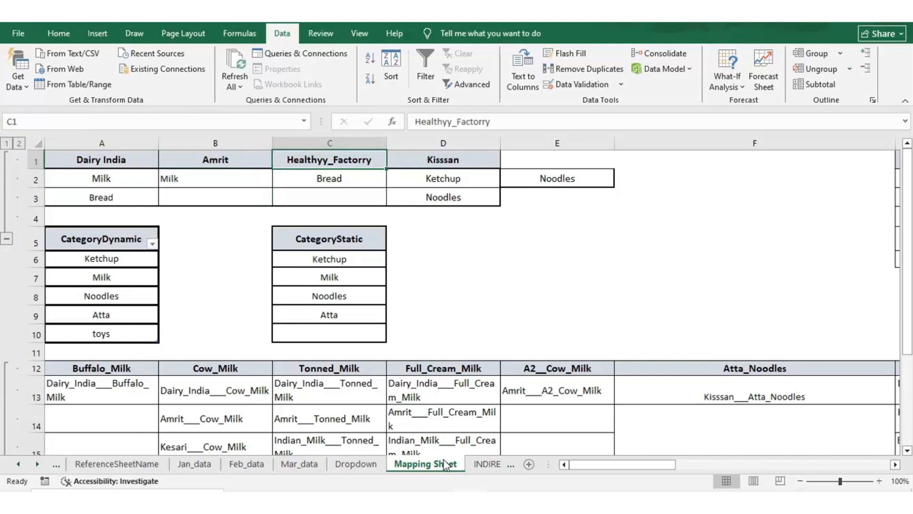
{"action": "key", "text": "Right"}
{"action": "key", "text": "Down"}
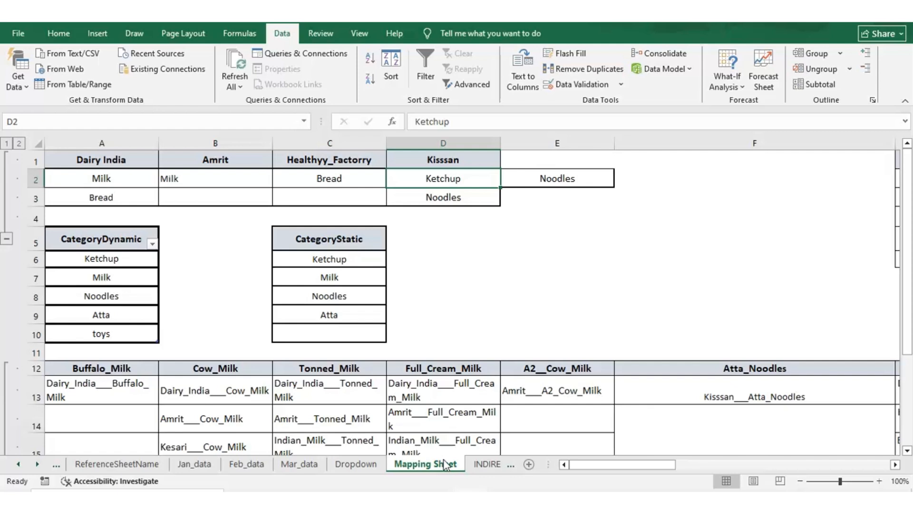
{"action": "key", "text": "Left"}
{"action": "key", "text": "Left"}
{"action": "key", "text": "Left"}
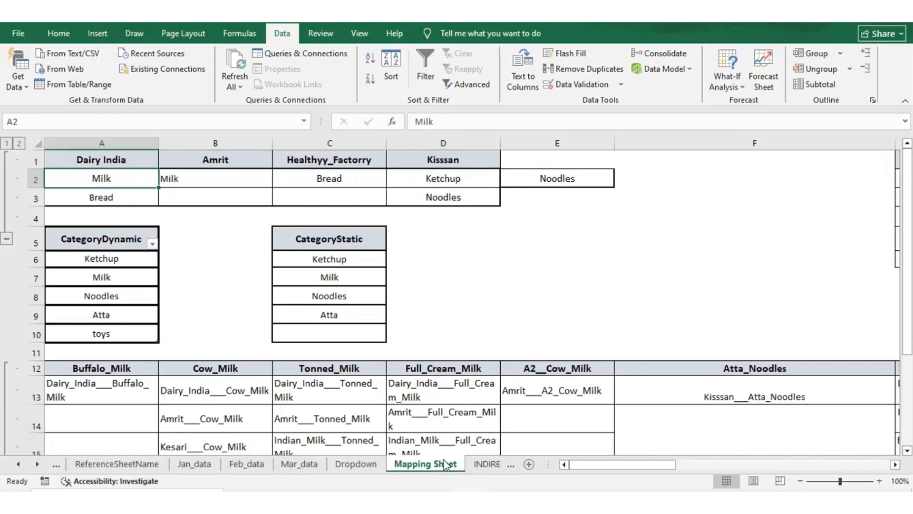
{"action": "key", "text": "Up"}
{"action": "key", "text": "Down"}
Step: Select the Dairy India categories in A2:A3 and check the name defined for that range
{"action": "left_click", "coordinate": [140, 189]}
{"action": "key", "text": "shift+Down"}
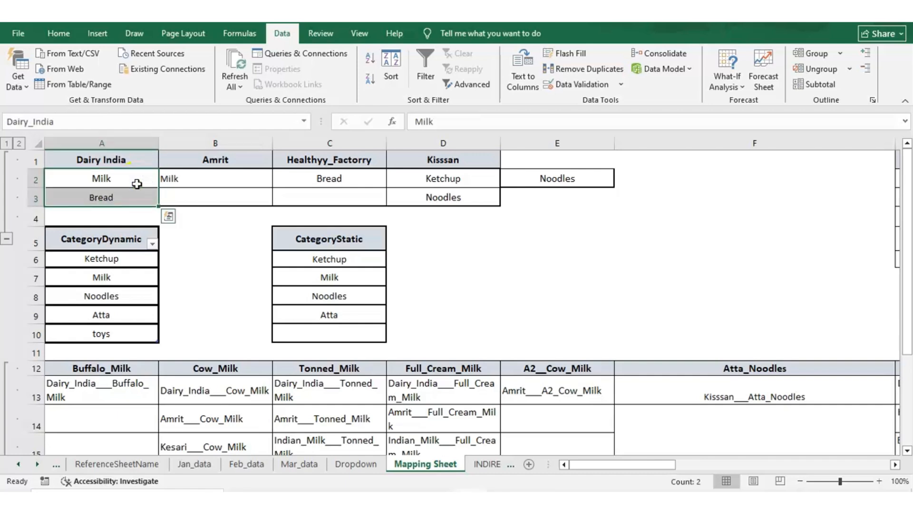
{"action": "left_click", "coordinate": [67, 121]}
{"action": "key", "text": "Return"}
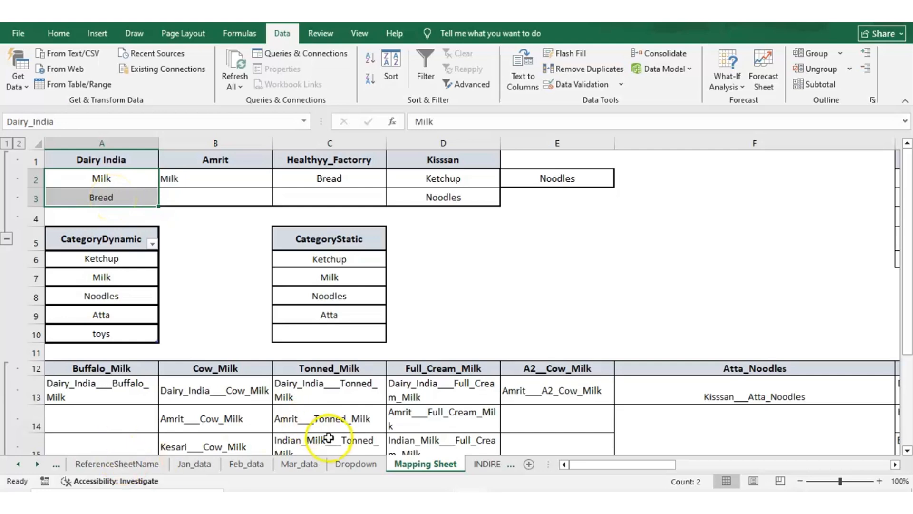
Step: Compare the Dropdown sheet with the Mapping Sheet, check the range name of Kisssan's categories in D2:D3, and return to the Dropdown sheet
{"action": "right_click", "coordinate": [341, 460]}
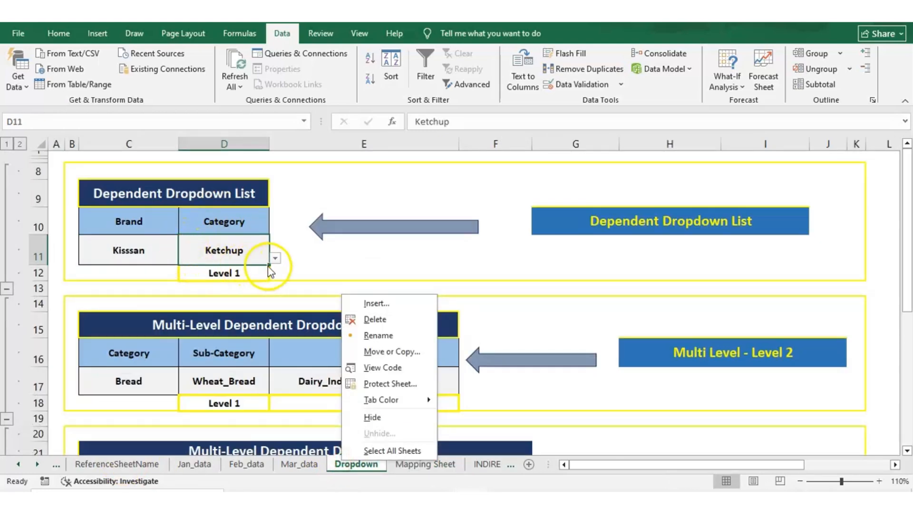
{"action": "left_click", "coordinate": [406, 466]}
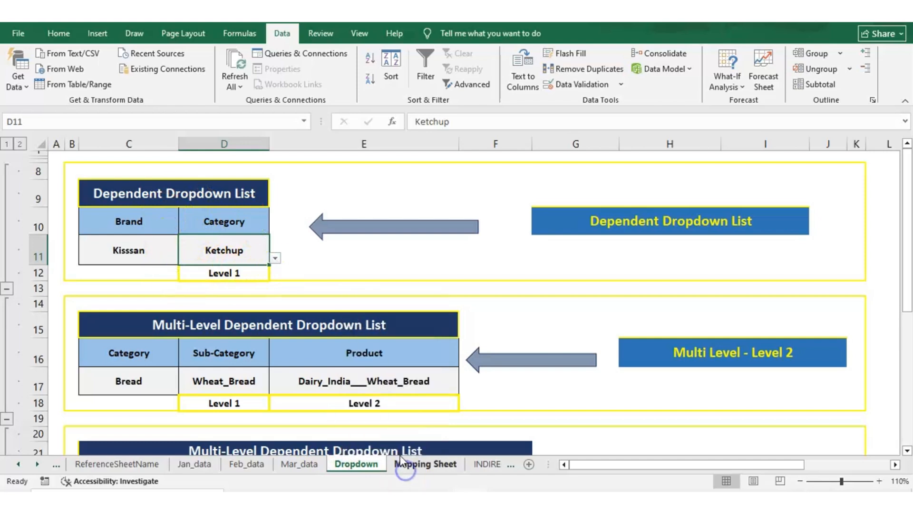
{"action": "left_click", "coordinate": [403, 465]}
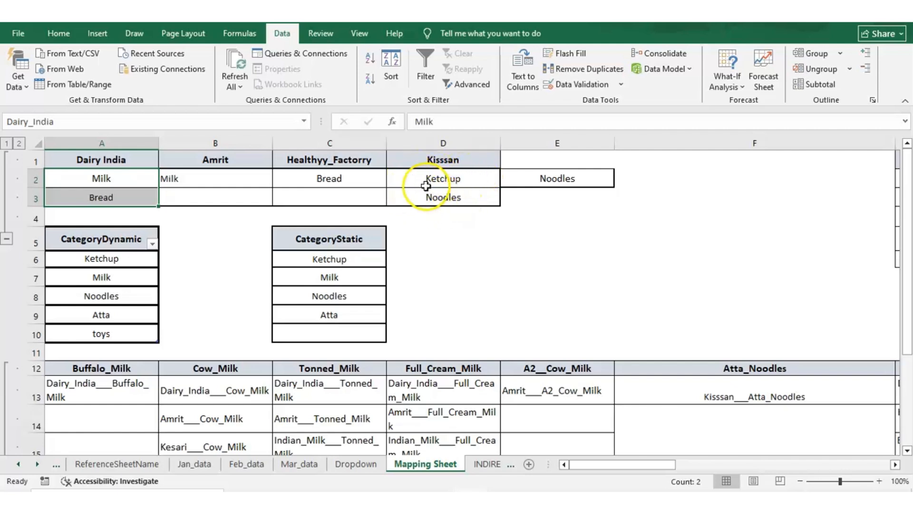
{"action": "left_click_drag", "start_coordinate": [474, 179], "coordinate": [452, 197]}
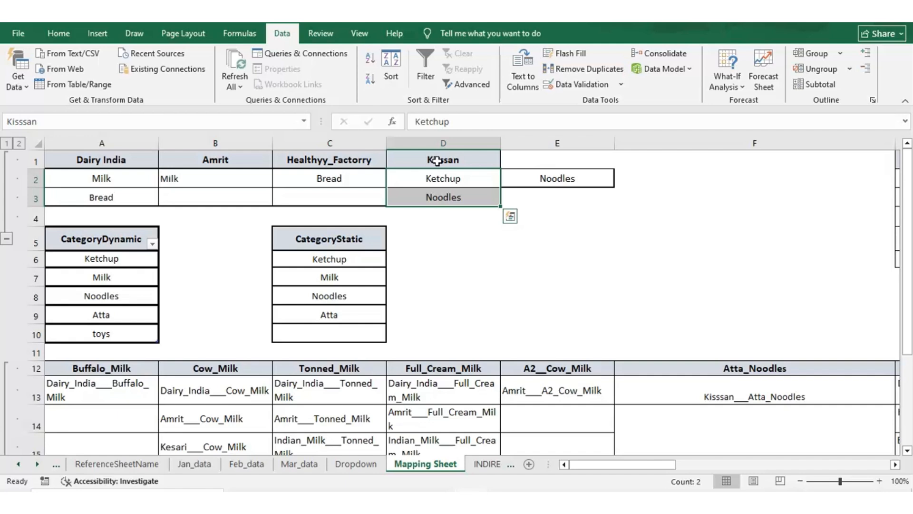
{"action": "key", "text": "Down"}
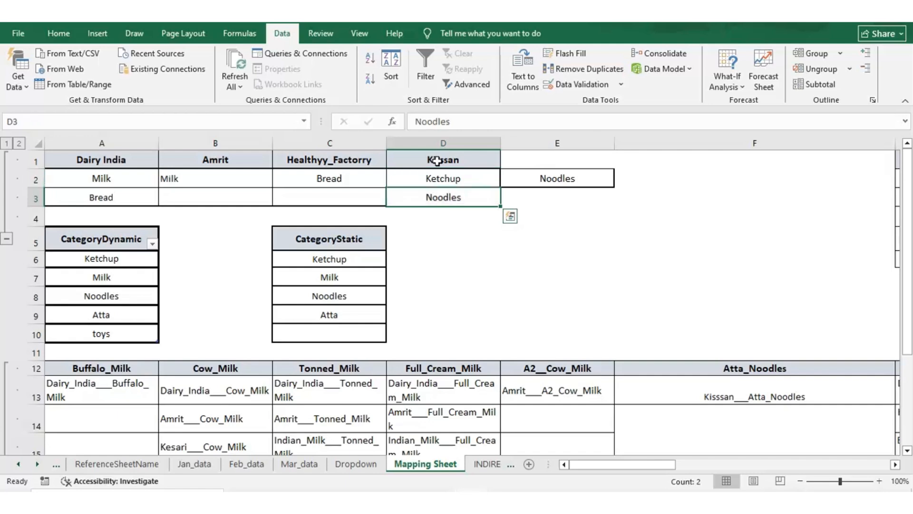
{"action": "key", "text": "Up"}
{"action": "key", "text": "Left"}
{"action": "key", "text": "Right"}
{"action": "key", "text": "shift+Down"}
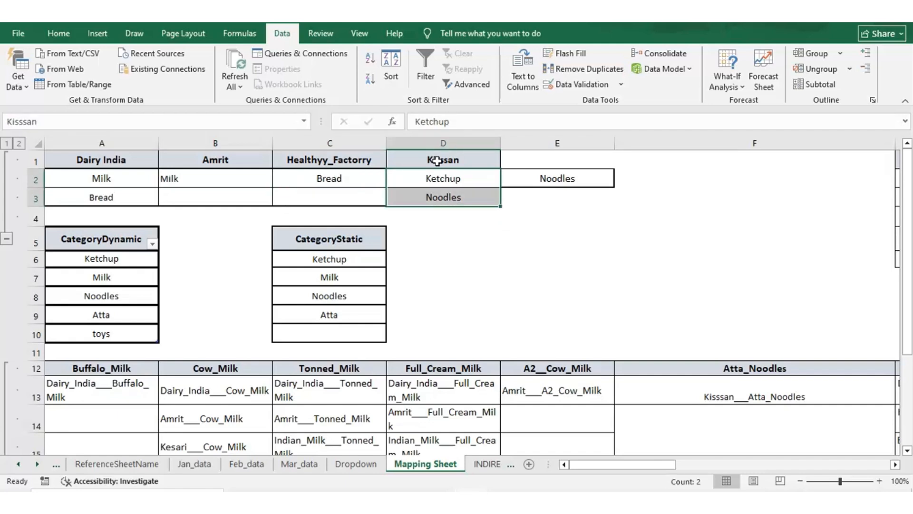
{"action": "left_click", "coordinate": [9, 122]}
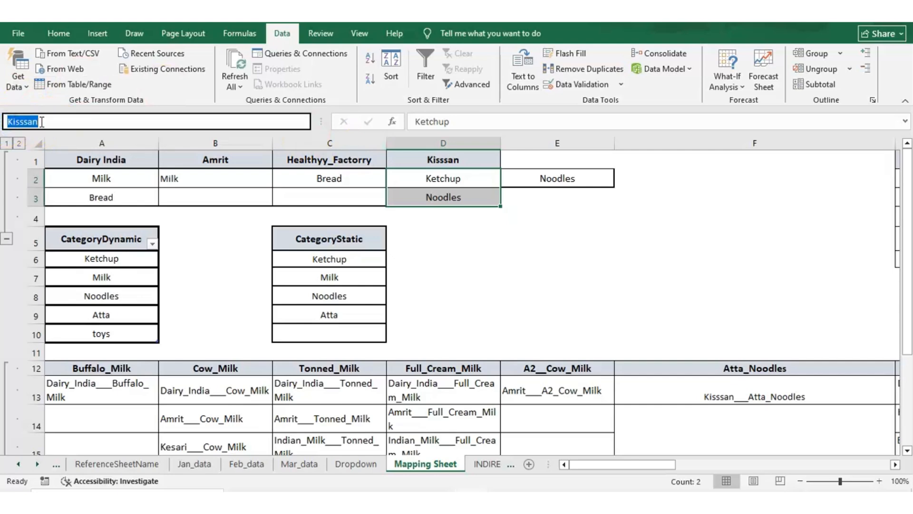
{"action": "key", "text": "Return"}
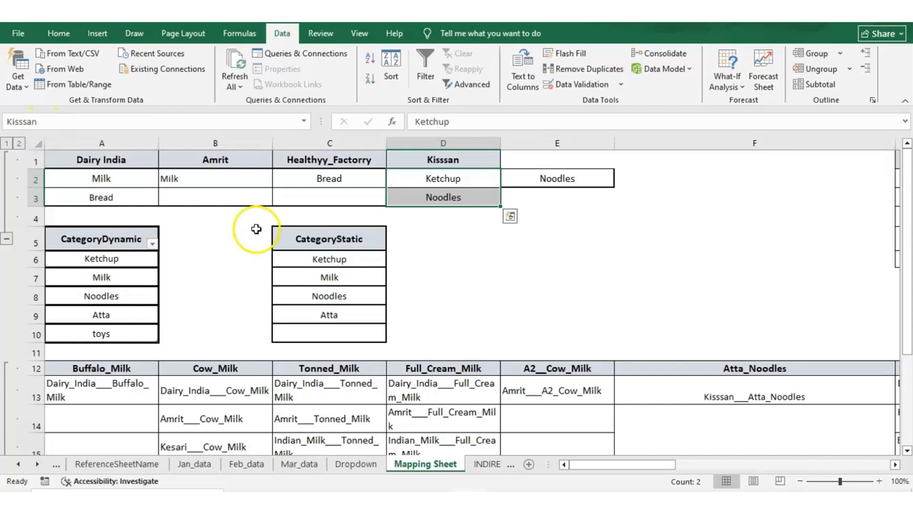
{"action": "left_click", "coordinate": [355, 464]}
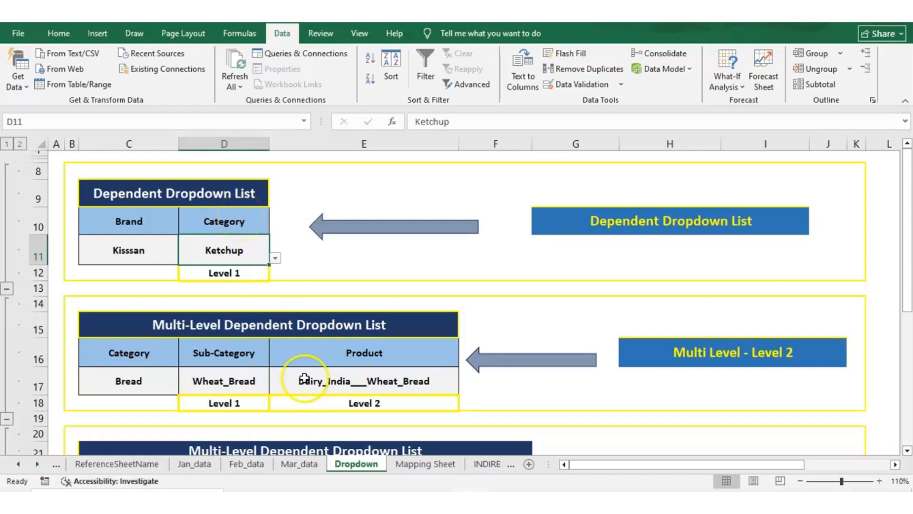
Step: Check the Mapping Sheet briefly and review the sub-category options offered in D17 of the Dropdown sheet
{"action": "left_click", "coordinate": [412, 462]}
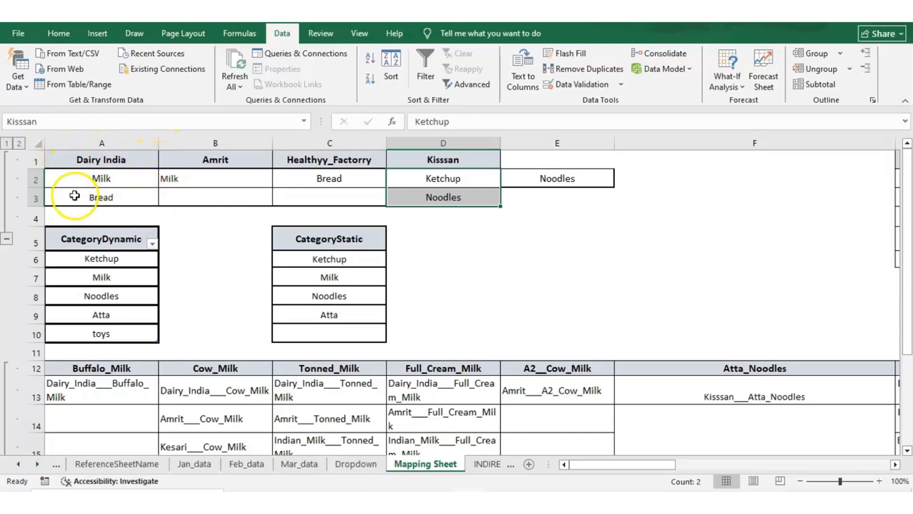
{"action": "left_click", "coordinate": [346, 465]}
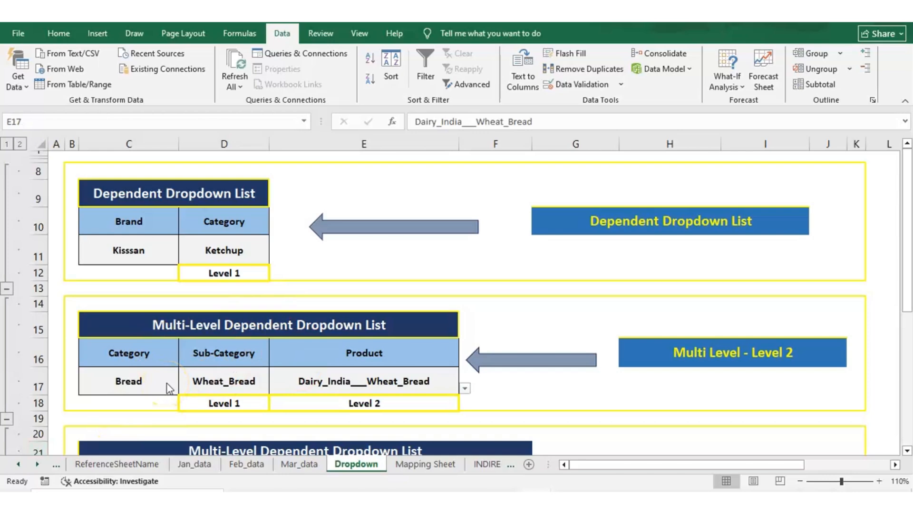
{"action": "double_click", "coordinate": [238, 379]}
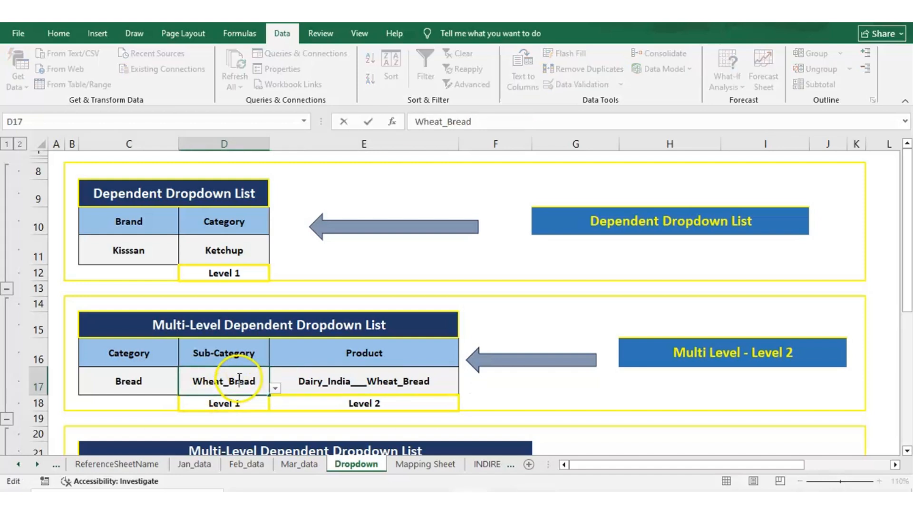
{"action": "left_click", "coordinate": [275, 386]}
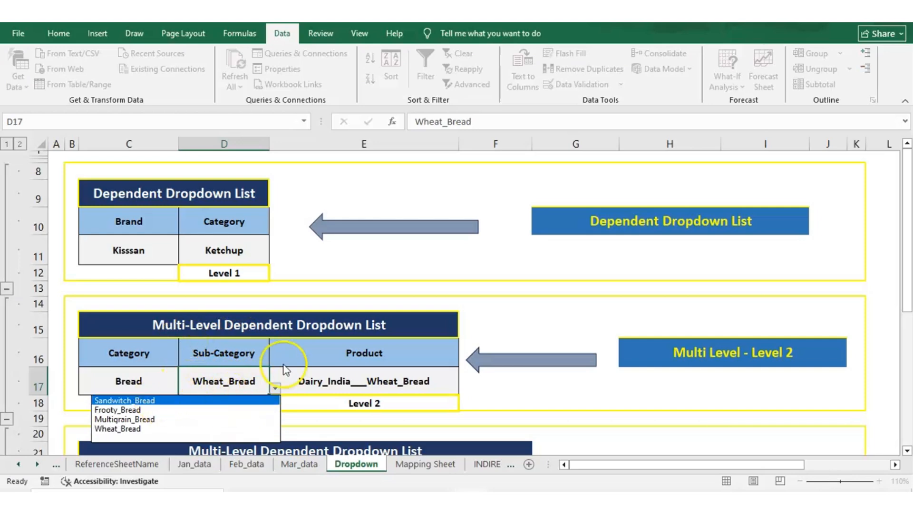
{"action": "left_click", "coordinate": [322, 349]}
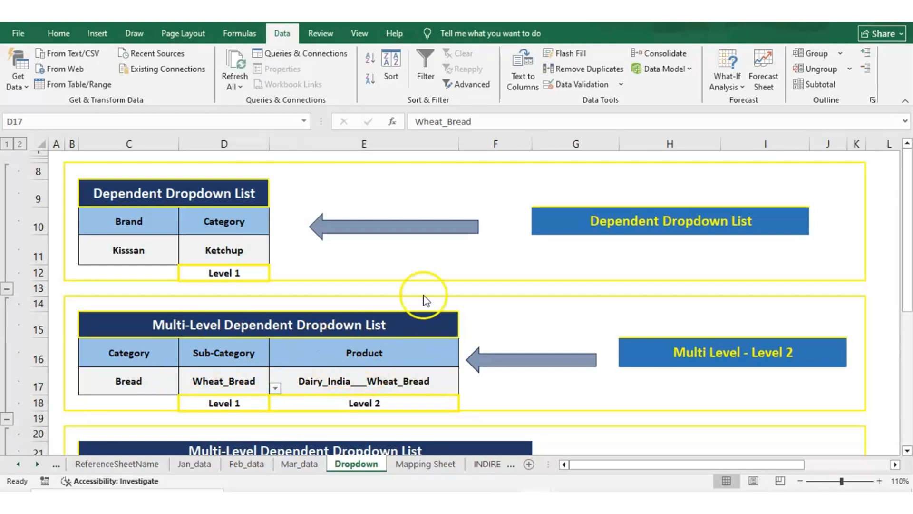
Step: Review the product options offered in E17 for the Wheat_Bread sub-category
{"action": "left_click", "coordinate": [451, 383]}
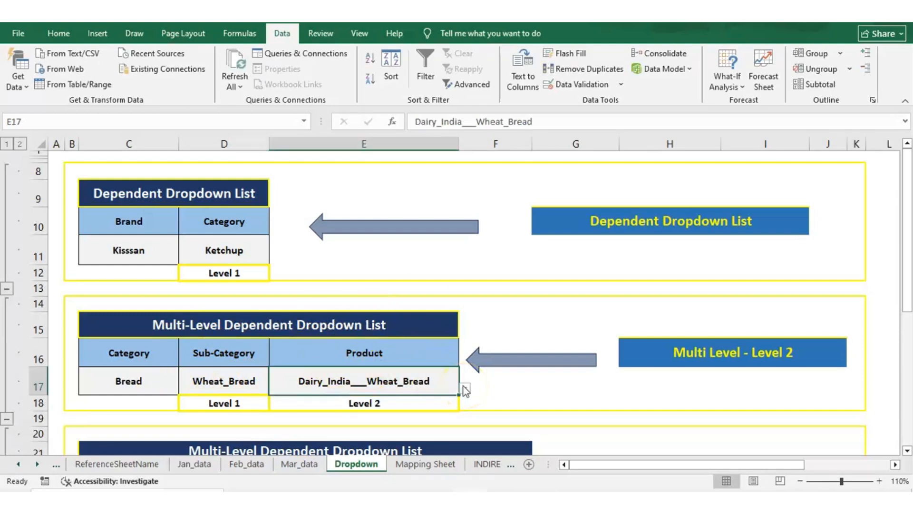
{"action": "left_click", "coordinate": [464, 388]}
{"action": "left_click", "coordinate": [474, 269]}
Step: Select the Milk sub-categories in G2:G6 of the Mapping Sheet and check the name defined for that range
{"action": "left_click", "coordinate": [234, 373]}
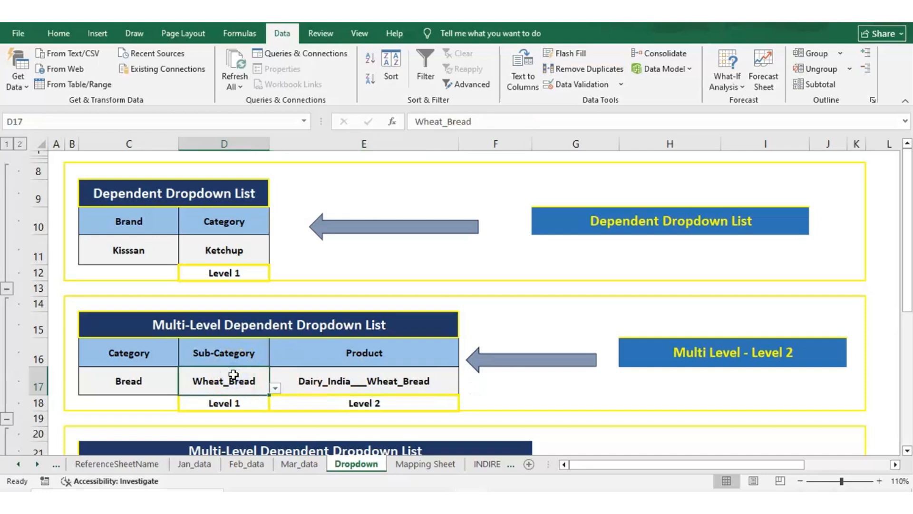
{"action": "left_click", "coordinate": [234, 373]}
{"action": "left_click", "coordinate": [419, 463]}
{"action": "left_click", "coordinate": [399, 232]}
{"action": "key", "text": "ctrl+Up"}
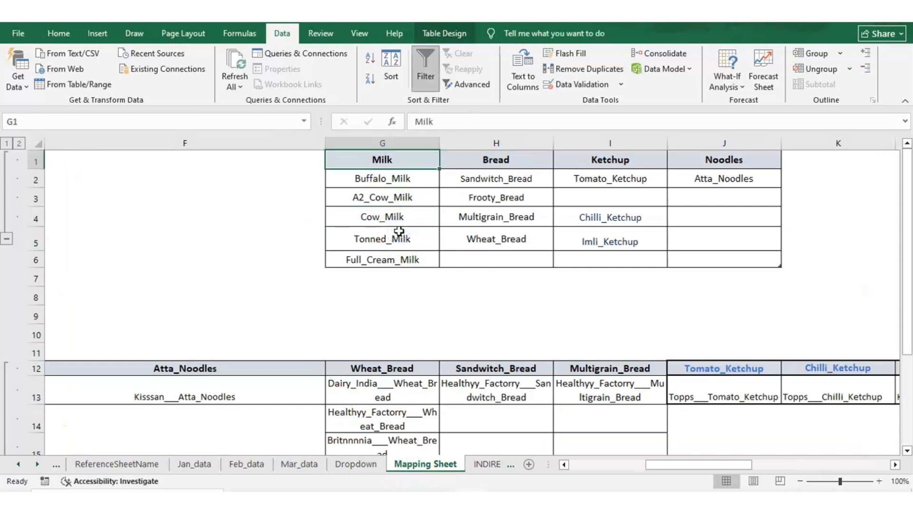
{"action": "key", "text": "Down"}
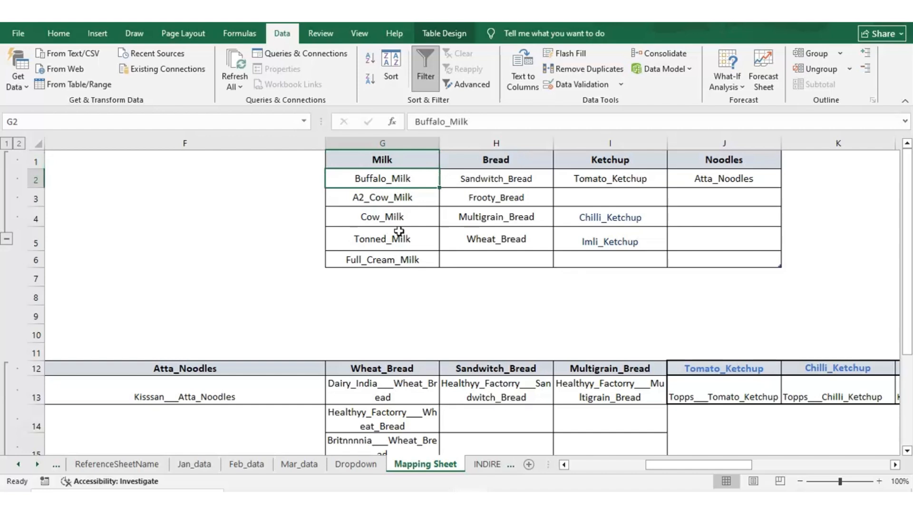
{"action": "key", "text": "shift+Down"}
{"action": "key", "text": "shift+Down"}
{"action": "key", "text": "shift+Down"}
{"action": "key", "text": "shift+Down"}
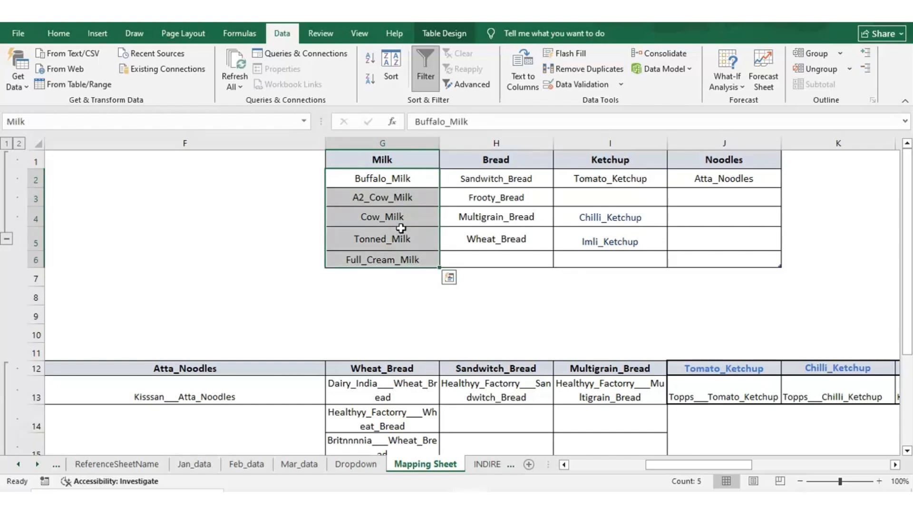
Step: Return to the Dropdown sheet and set the Category in C17 to Milk
{"action": "left_click", "coordinate": [356, 464]}
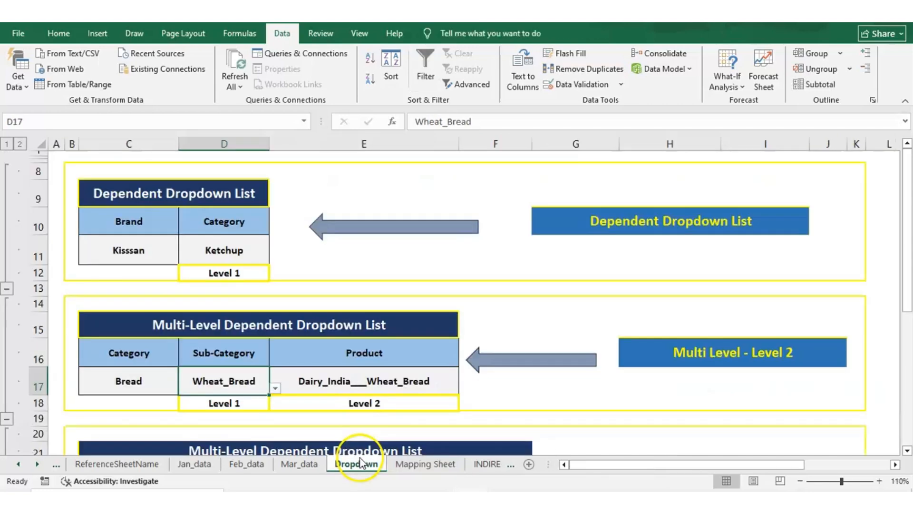
{"action": "left_click", "coordinate": [183, 380]}
{"action": "left_click", "coordinate": [160, 380]}
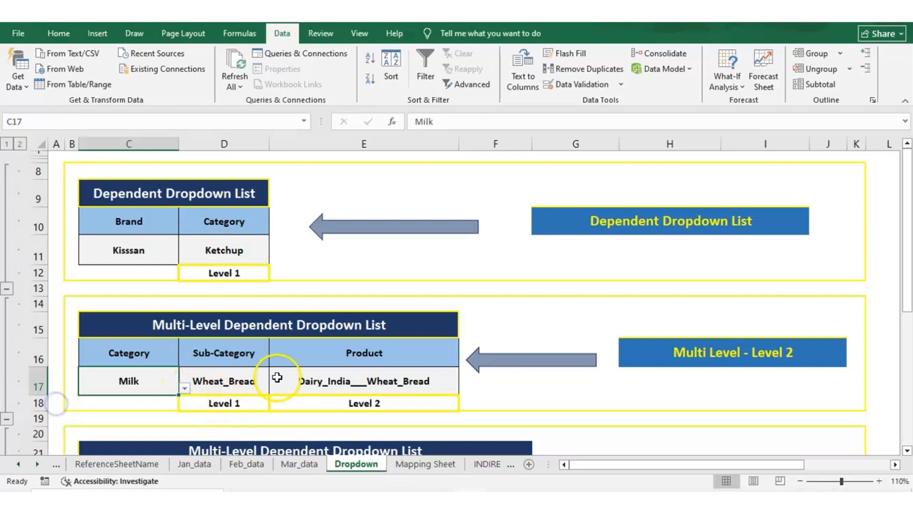
Step: Choose A2_Cow_Milk as the Sub-Category in D17, and replace it with Cow_Milk
{"action": "left_click", "coordinate": [238, 380]}
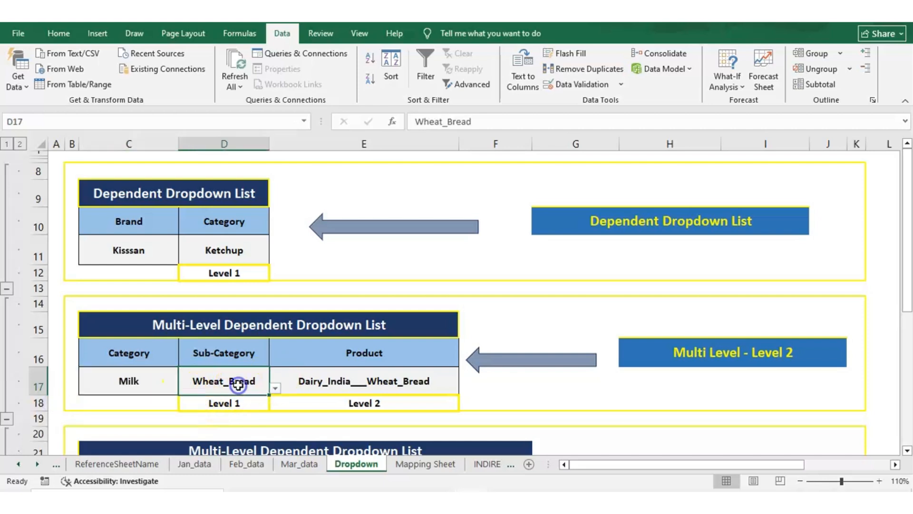
{"action": "key", "text": "alt+Down"}
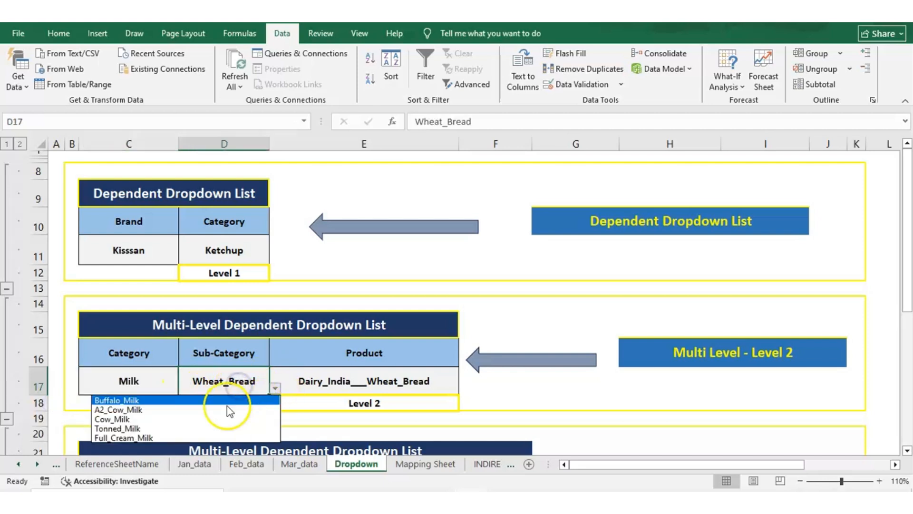
{"action": "left_click", "coordinate": [149, 410]}
{"action": "left_click", "coordinate": [276, 388]}
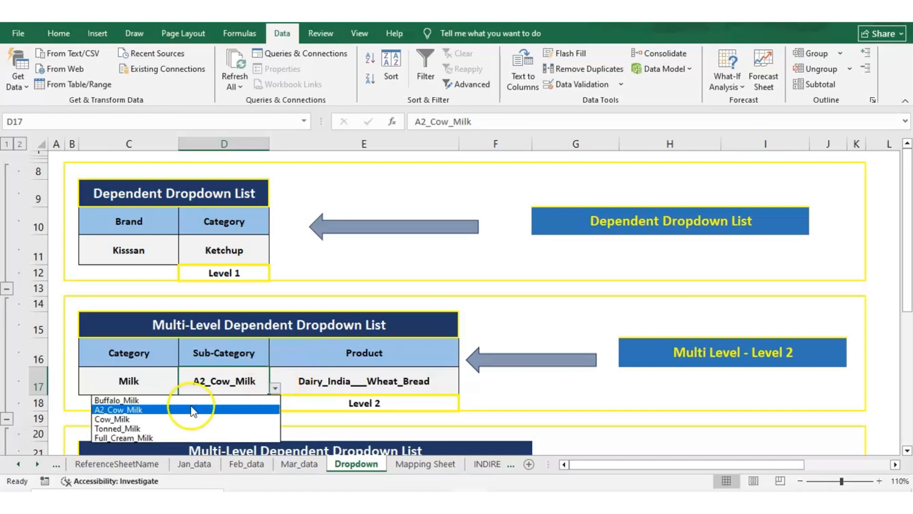
{"action": "left_click", "coordinate": [127, 419]}
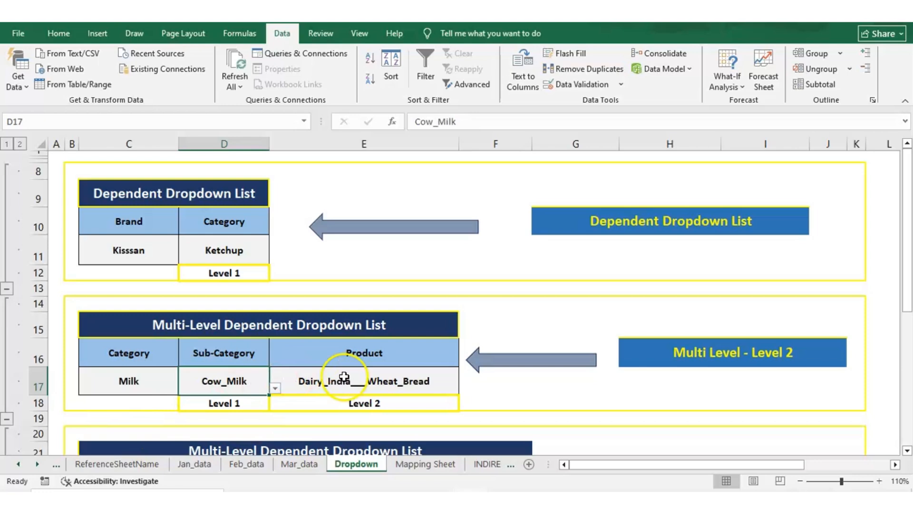
Step: Review the product options offered in E17 for the Cow_Milk sub-category
{"action": "left_click", "coordinate": [343, 377]}
{"action": "left_click", "coordinate": [469, 391]}
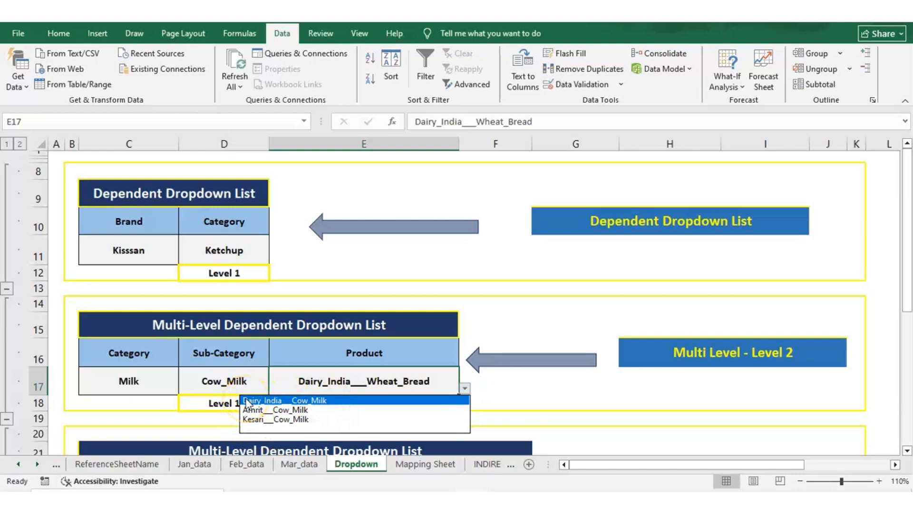
{"action": "left_click", "coordinate": [301, 388]}
Step: Examine the sub-category headers across row 12 of the Mapping Sheet, starting from Buffalo_Milk in A12
{"action": "left_click", "coordinate": [404, 464]}
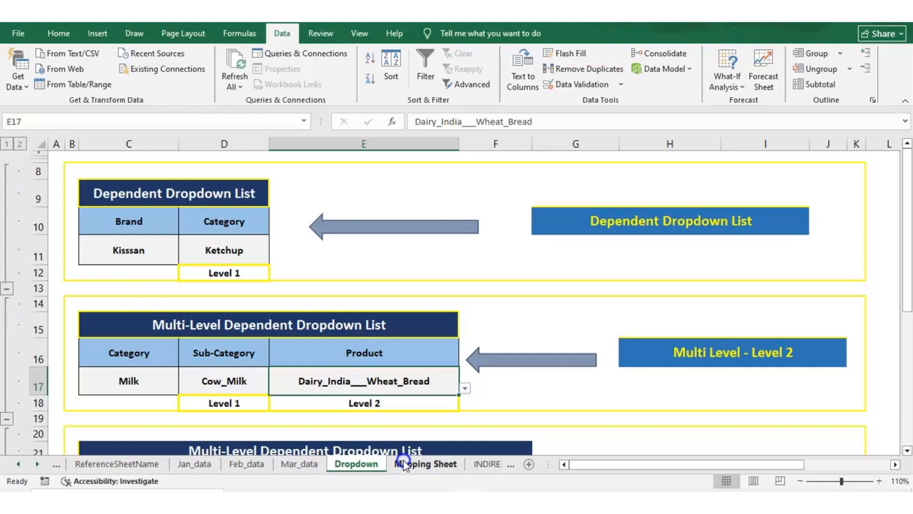
{"action": "left_click", "coordinate": [404, 463]}
{"action": "left_click", "coordinate": [239, 356]}
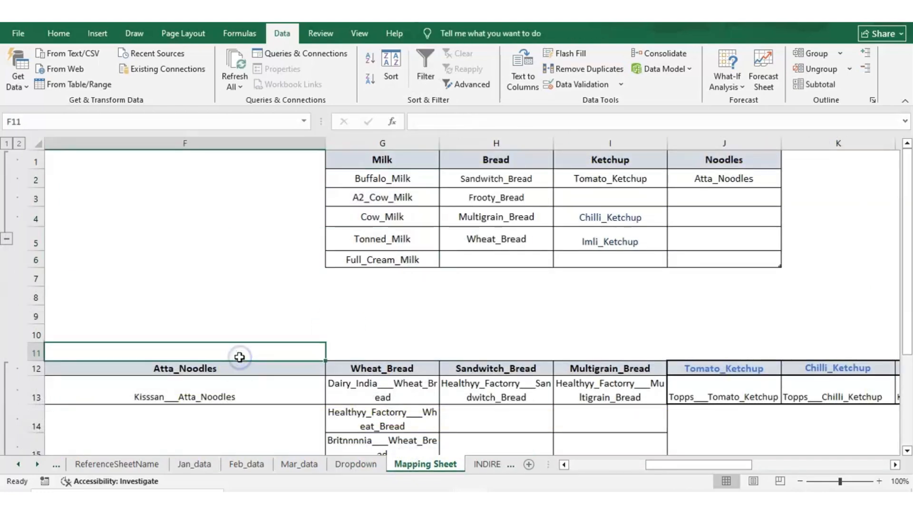
{"action": "key", "text": "ctrl+Left"}
{"action": "key", "text": "Down"}
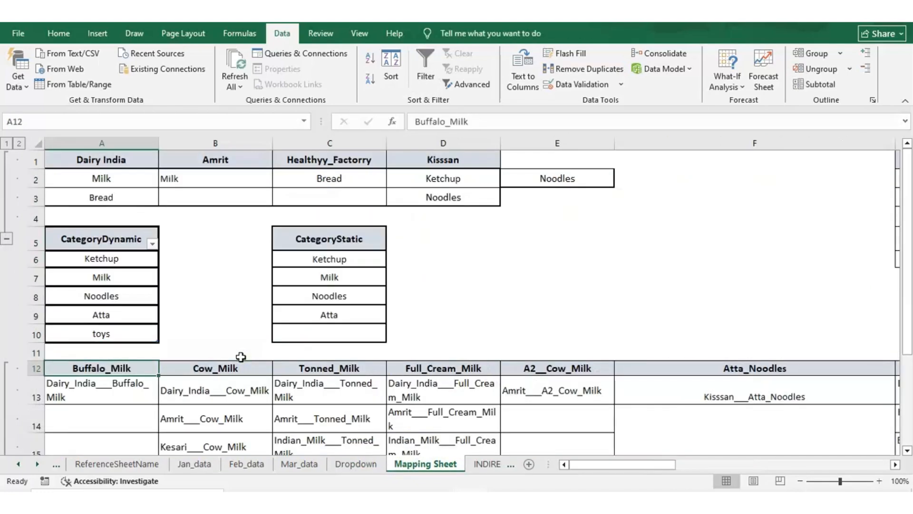
{"action": "key", "text": "Right"}
{"action": "key", "text": "Right"}
{"action": "key", "text": "Right"}
{"action": "key", "text": "Right"}
{"action": "key", "text": "Right"}
{"action": "key", "text": "Right"}
{"action": "key", "text": "Right"}
{"action": "key", "text": "Right"}
{"action": "key", "text": "Right"}
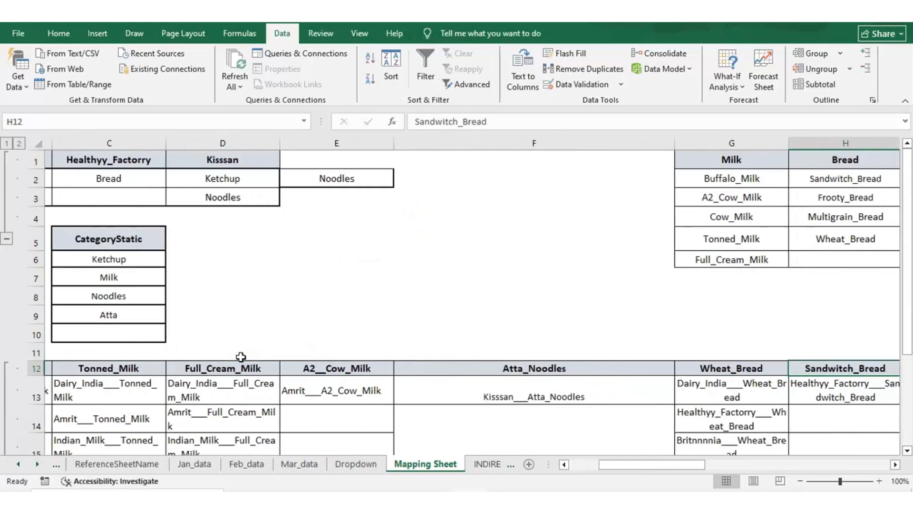
{"action": "key", "text": "Right"}
{"action": "key", "text": "Right"}
{"action": "key", "text": "ctrl+Left"}
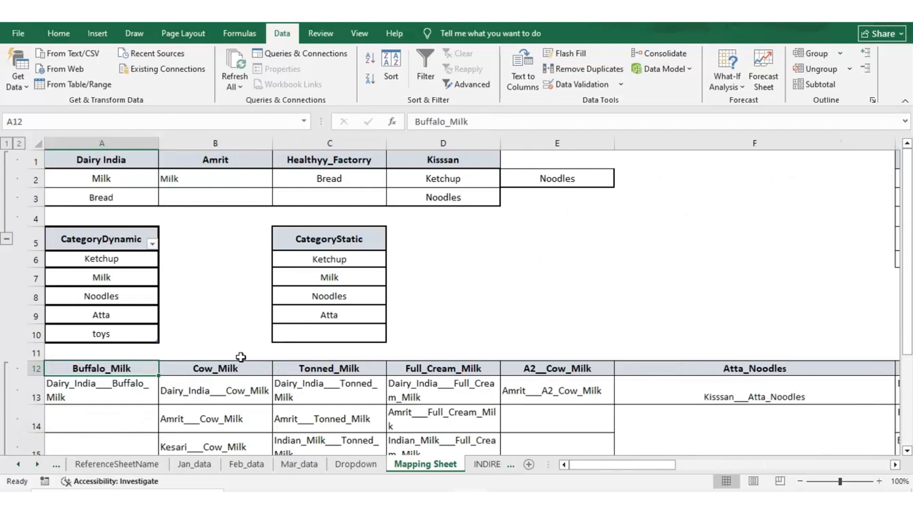
Step: Examine the product range under the Buffalo_Milk header, selecting down from A13 to A16
{"action": "key", "text": "Down"}
{"action": "key", "text": "Up"}
{"action": "key", "text": "Down"}
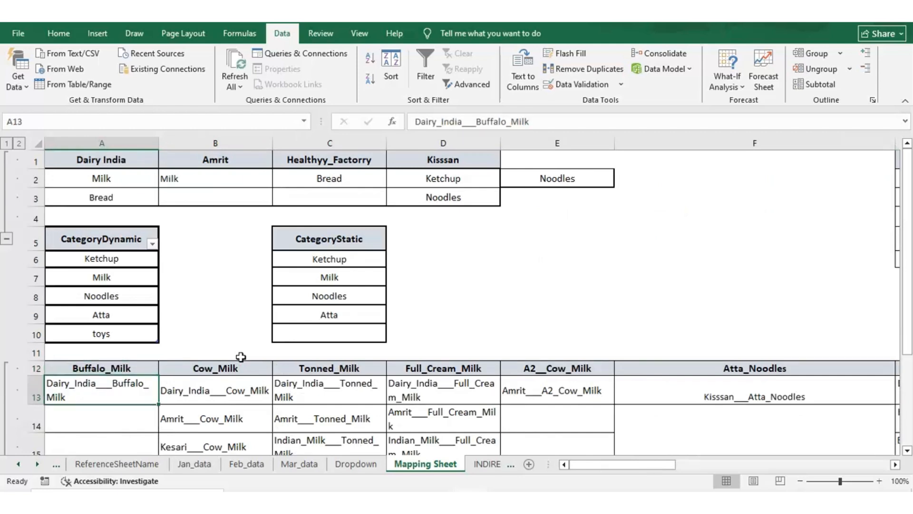
{"action": "key", "text": "shift+Down"}
{"action": "key", "text": "shift+Down"}
{"action": "key", "text": "shift+Down"}
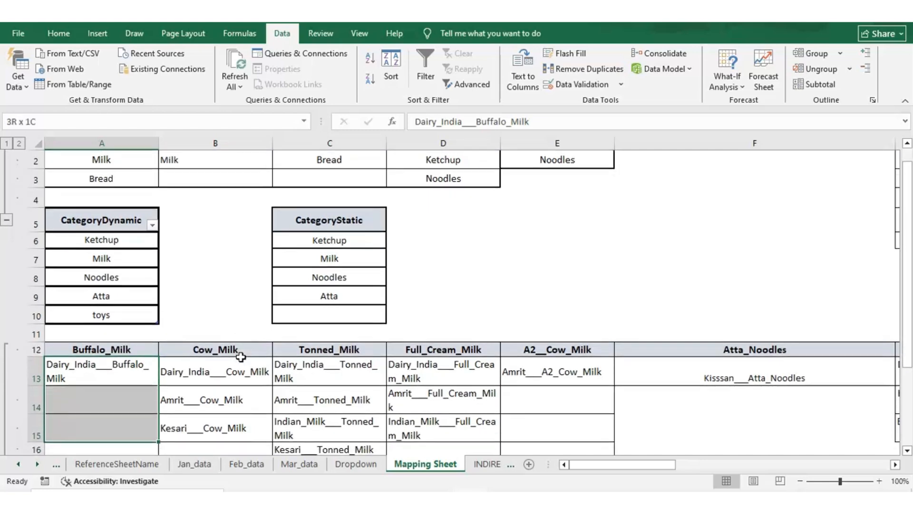
{"action": "key", "text": "shift+Up"}
{"action": "key", "text": "shift+Down"}
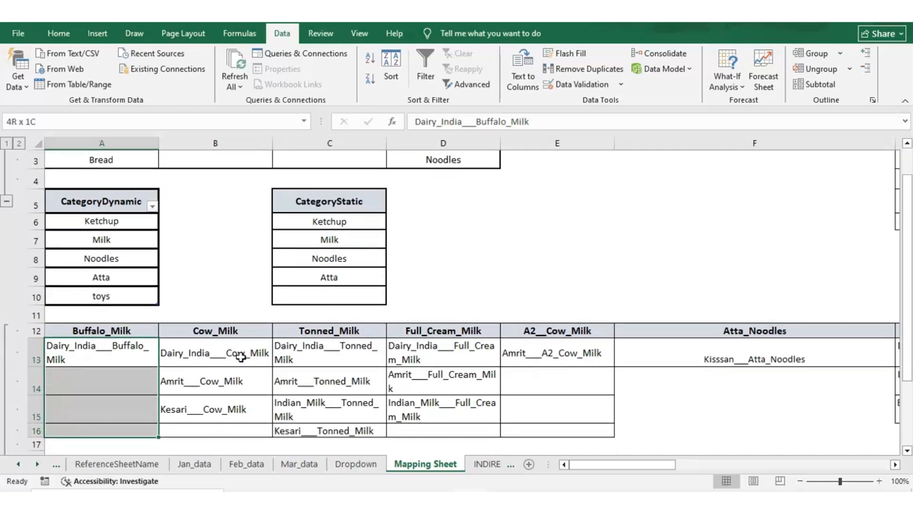
{"action": "key", "text": "Down"}
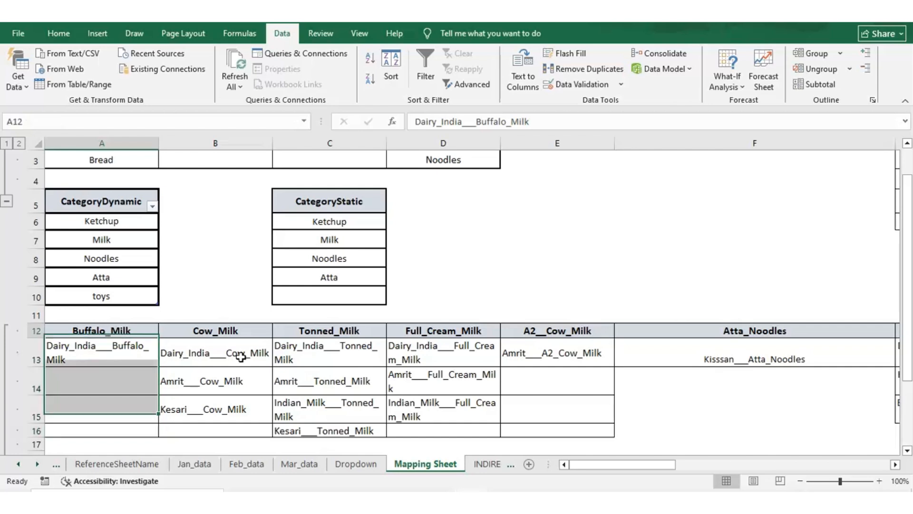
{"action": "key", "text": "Up"}
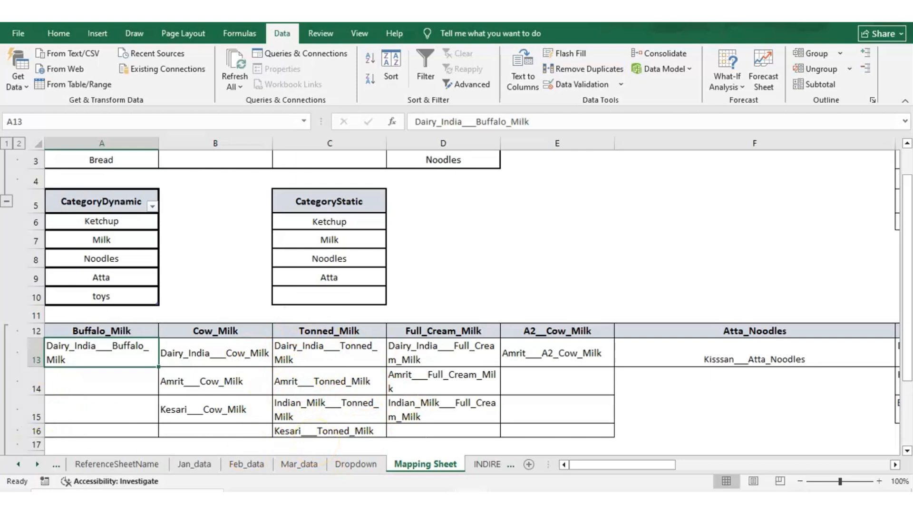
Step: Compare Sub-Category cell D17 on the Dropdown sheet with the Cow_Milk products in B13:B15 of the Mapping Sheet
{"action": "left_click", "coordinate": [356, 464]}
{"action": "left_click", "coordinate": [229, 389]}
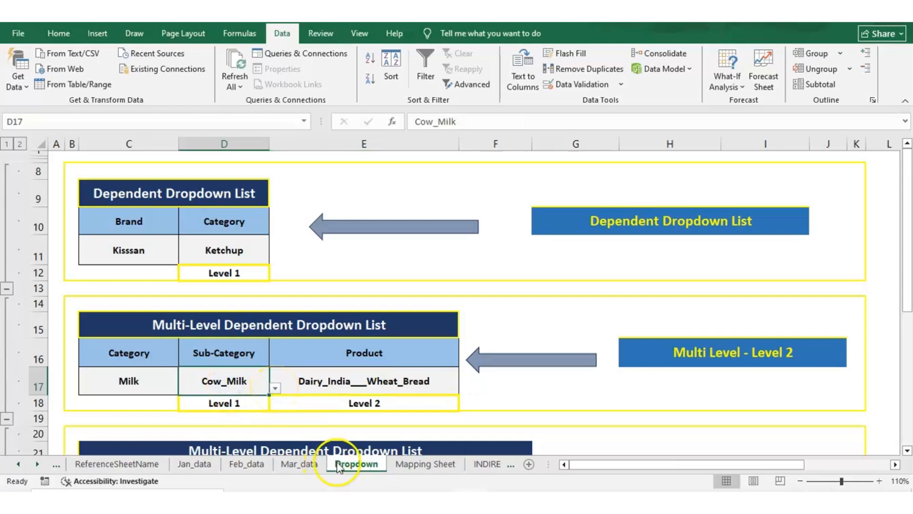
{"action": "left_click", "coordinate": [433, 464]}
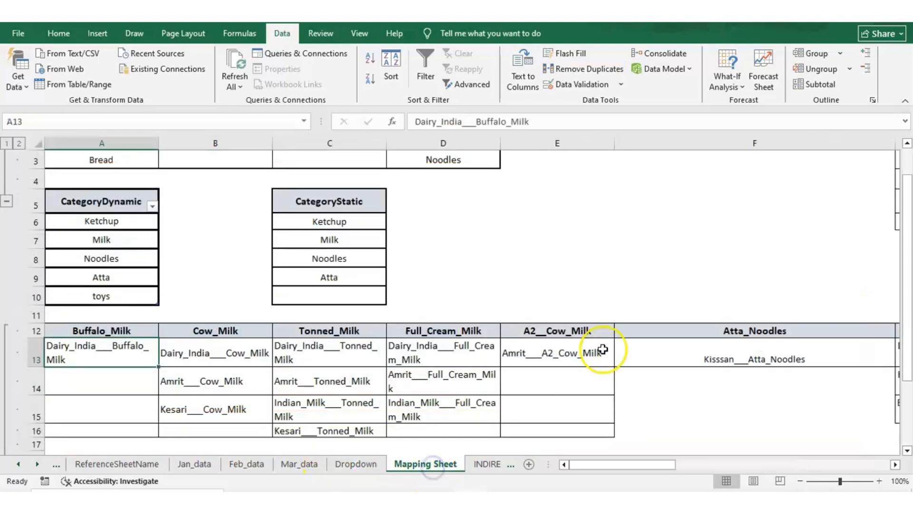
{"action": "left_click_drag", "start_coordinate": [193, 352], "coordinate": [193, 404]}
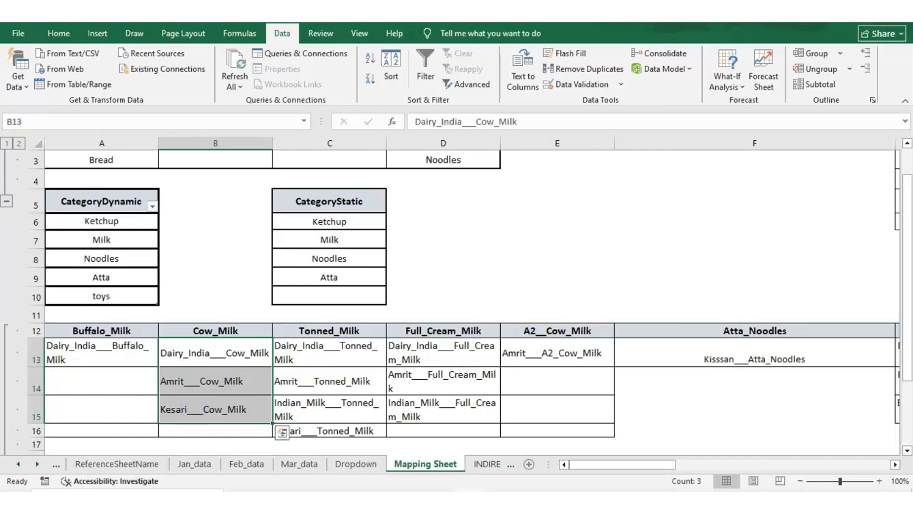
{"action": "left_click", "coordinate": [537, 500]}
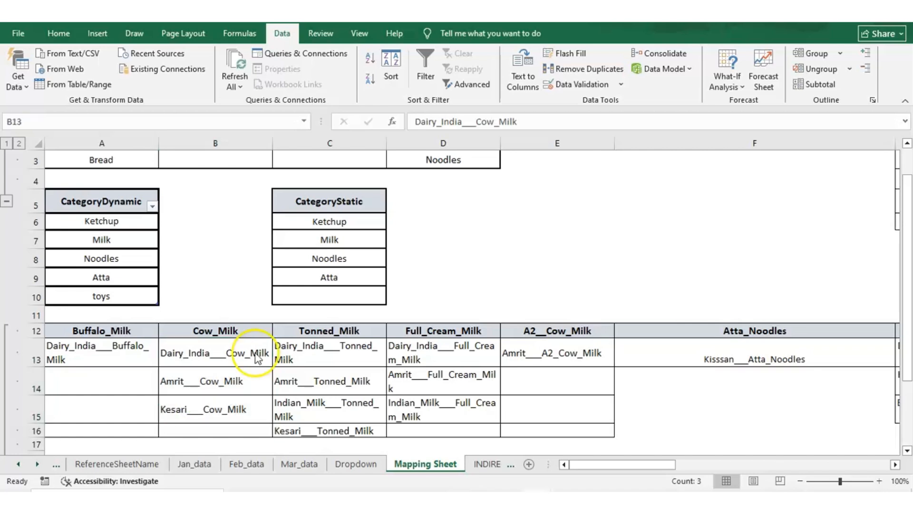
Step: Return to the Dropdown sheet and recheck E17's product choices against the Cow_Milk list from the Mapping Sheet
{"action": "left_click", "coordinate": [357, 464]}
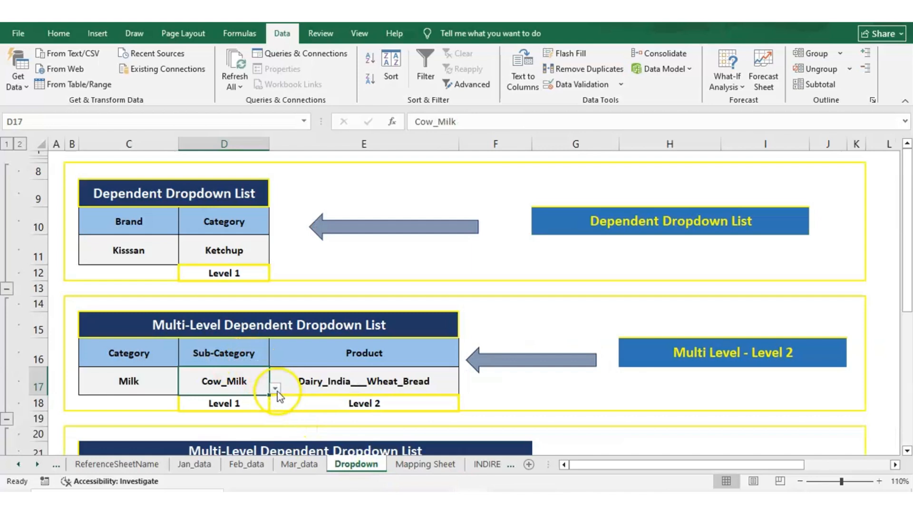
{"action": "left_click", "coordinate": [403, 382]}
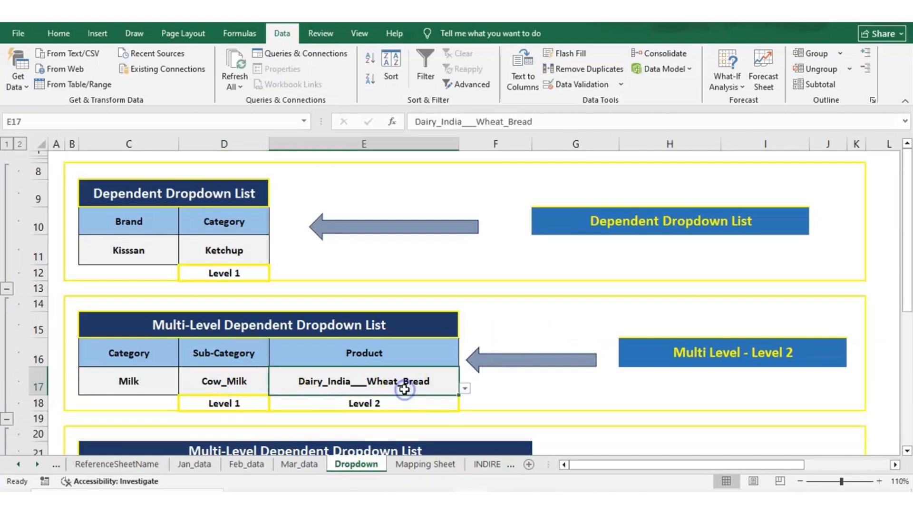
{"action": "left_click", "coordinate": [464, 387]}
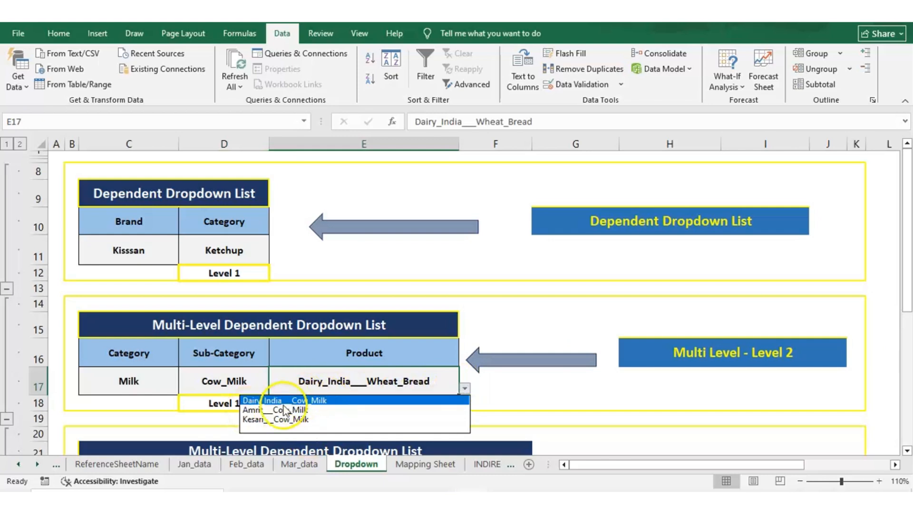
{"action": "left_click", "coordinate": [426, 463]}
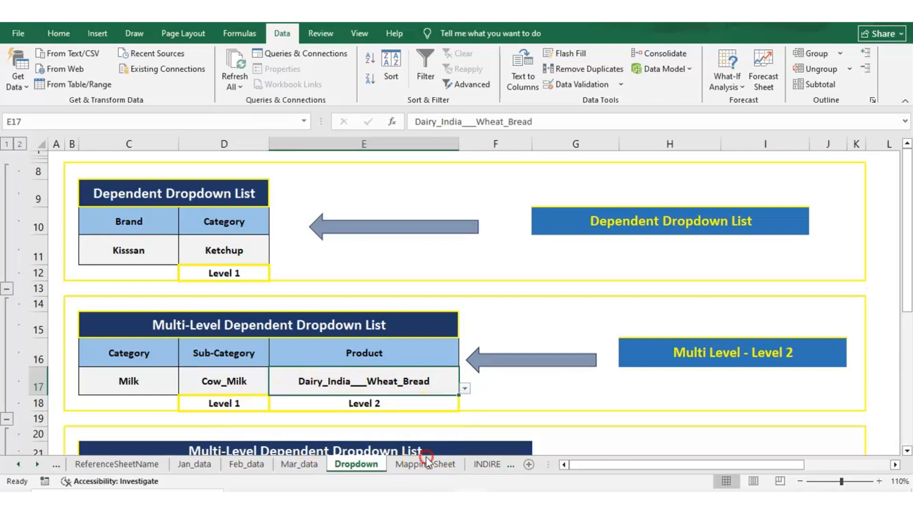
Step: Return to the Mapping Sheet and examine the Buffalo_Milk header in A12 with the product listed beneath it
{"action": "left_click", "coordinate": [426, 464]}
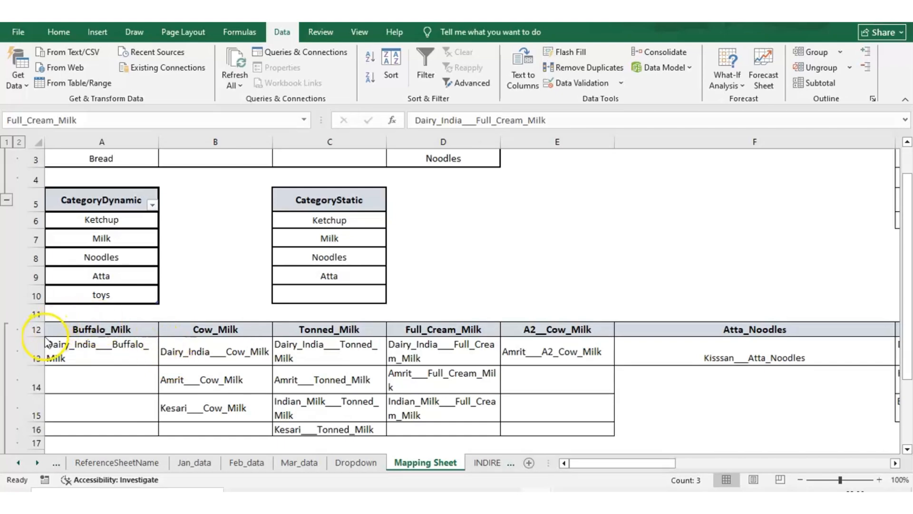
{"action": "left_click", "coordinate": [88, 330]}
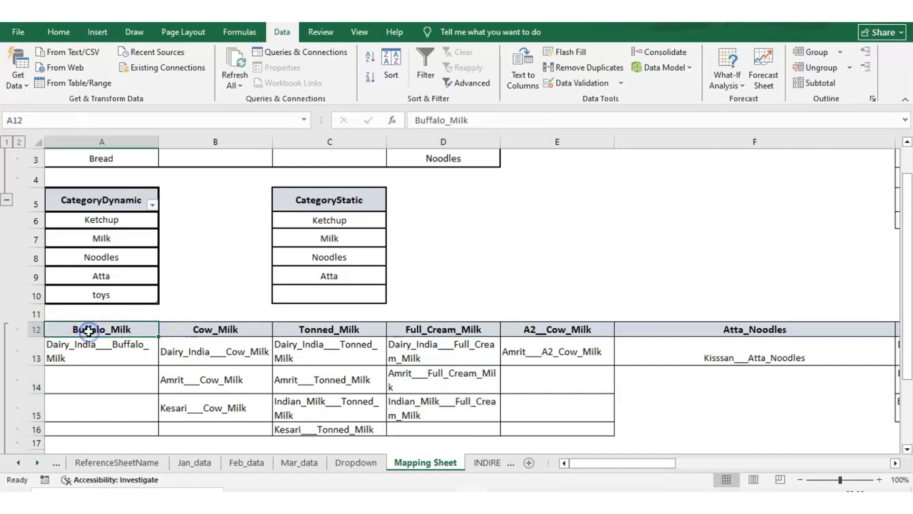
{"action": "left_click", "coordinate": [131, 358]}
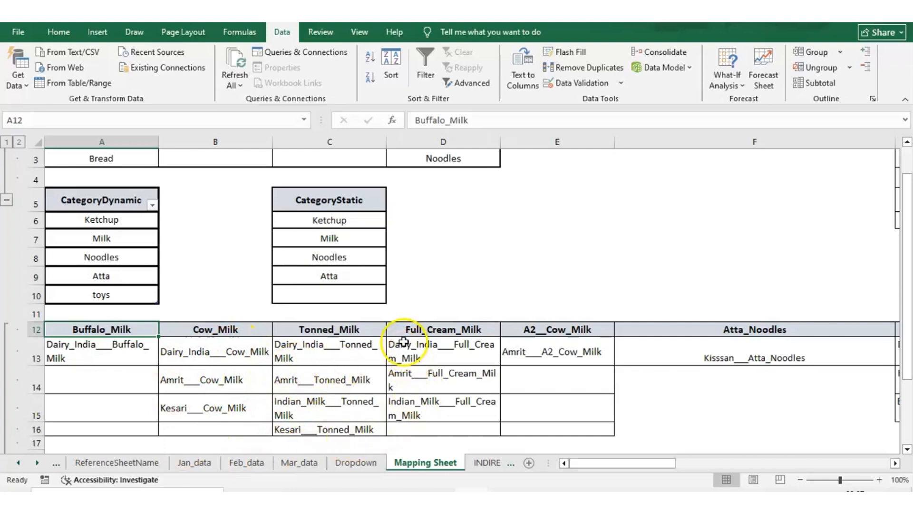
Step: Review the remaining sub-category headers across row 12 of the Mapping Sheet, from Cow_Milk onward
{"action": "key", "text": "Right"}
{"action": "key", "text": "Right"}
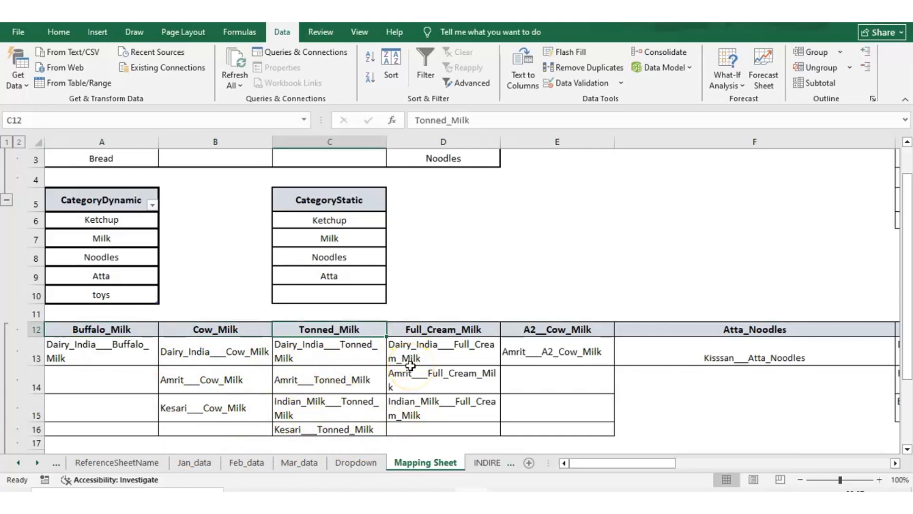
{"action": "key", "text": "Right"}
{"action": "key", "text": "Right"}
{"action": "key", "text": "Right"}
{"action": "key", "text": "Right"}
{"action": "key", "text": "Right"}
{"action": "key", "text": "Right"}
{"action": "key", "text": "Right"}
{"action": "key", "text": "Right"}
{"action": "key", "text": "Right"}
{"action": "key", "text": "Right"}
{"action": "key", "text": "Left"}
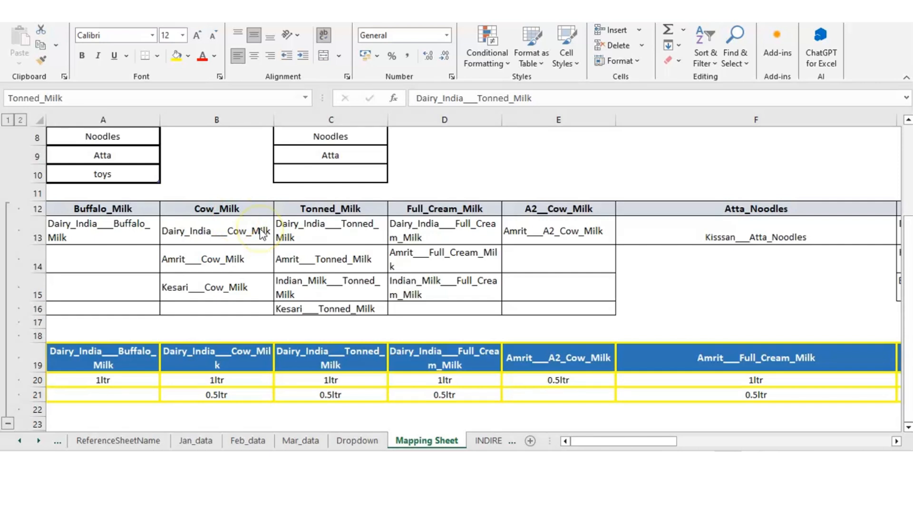
Step: Select the Tonned_Milk products in C13:C16 and check the range name assigned to them
{"action": "left_click", "coordinate": [302, 223]}
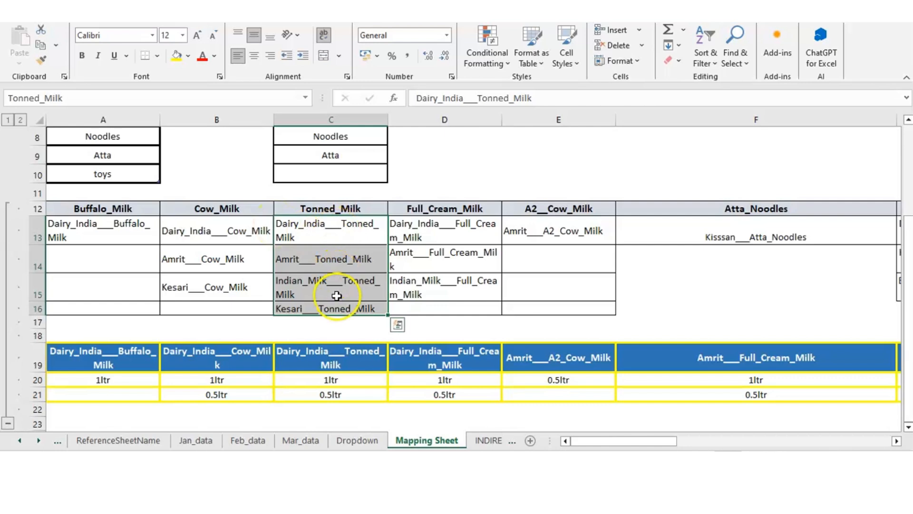
{"action": "left_click", "coordinate": [81, 96]}
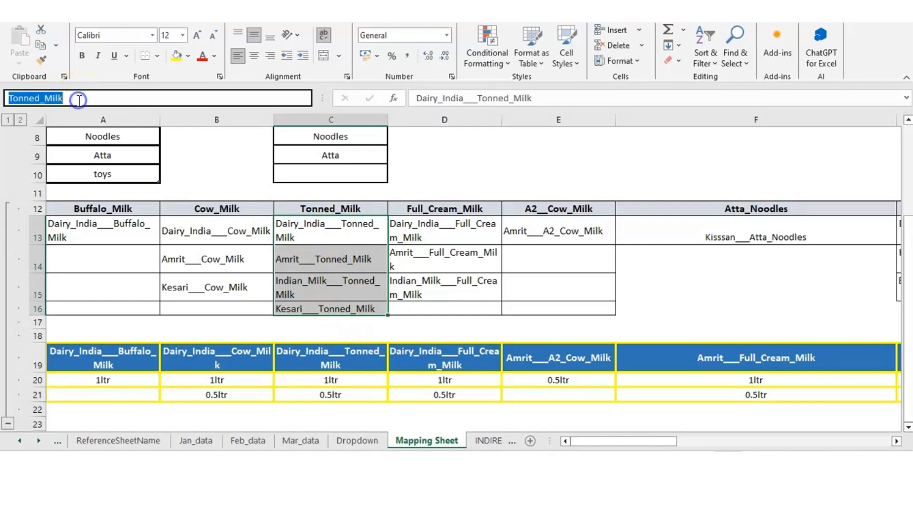
{"action": "left_click", "coordinate": [399, 166]}
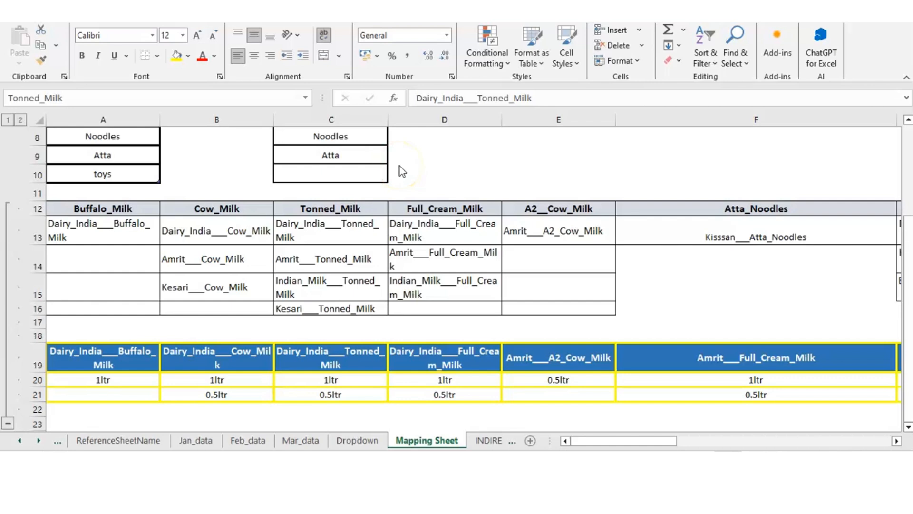
Step: Select the product cells B13:B16 under the Cow_Milk header and check that the range is named Cow_Milk
{"action": "left_click", "coordinate": [231, 119]}
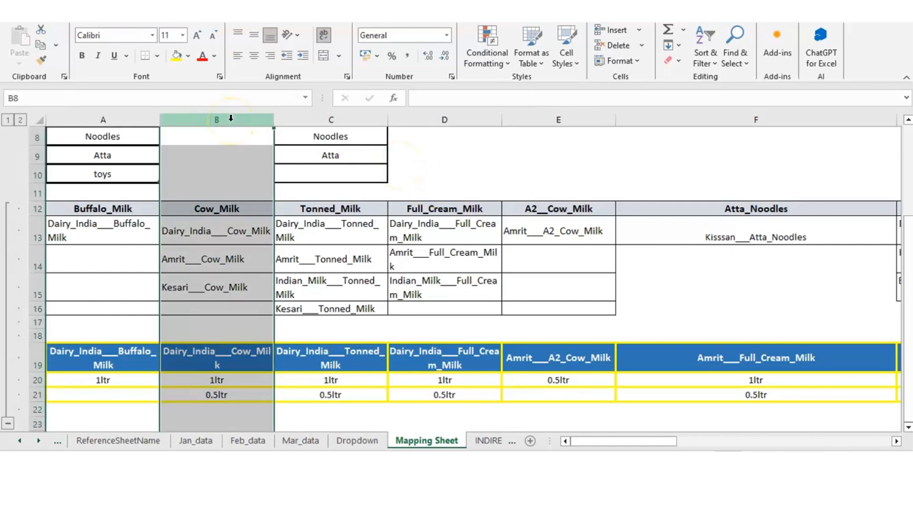
{"action": "left_click", "coordinate": [226, 119]}
{"action": "left_click", "coordinate": [191, 269]}
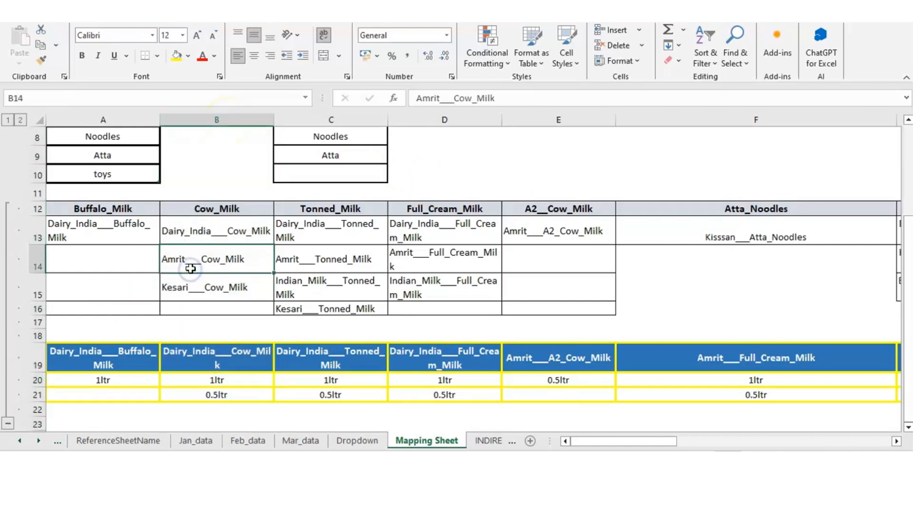
{"action": "key", "text": "Up"}
{"action": "key", "text": "shift+Down"}
{"action": "key", "text": "shift+Down"}
{"action": "key", "text": "shift+Down"}
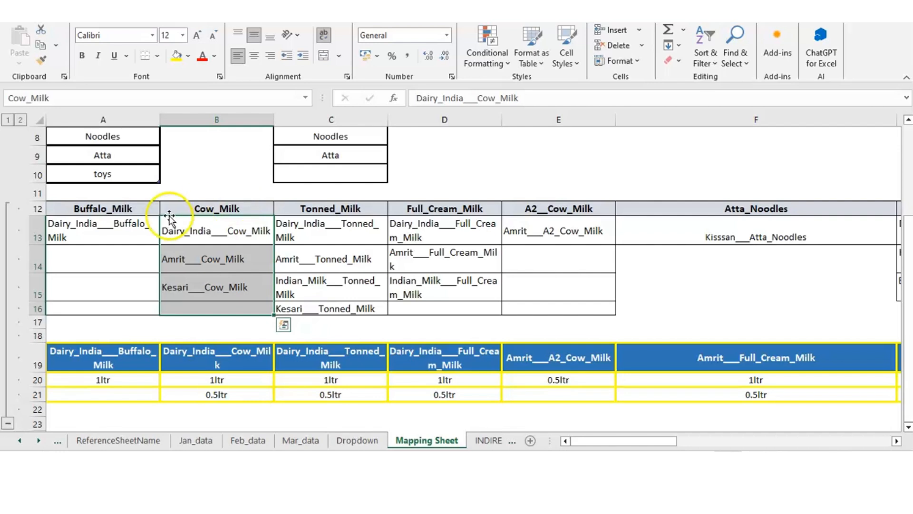
{"action": "left_click", "coordinate": [198, 234]}
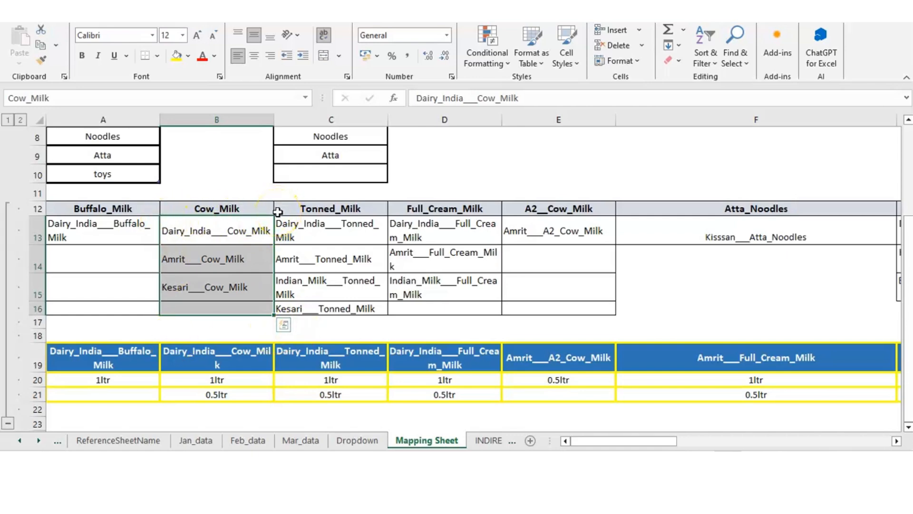
{"action": "left_click", "coordinate": [75, 96]}
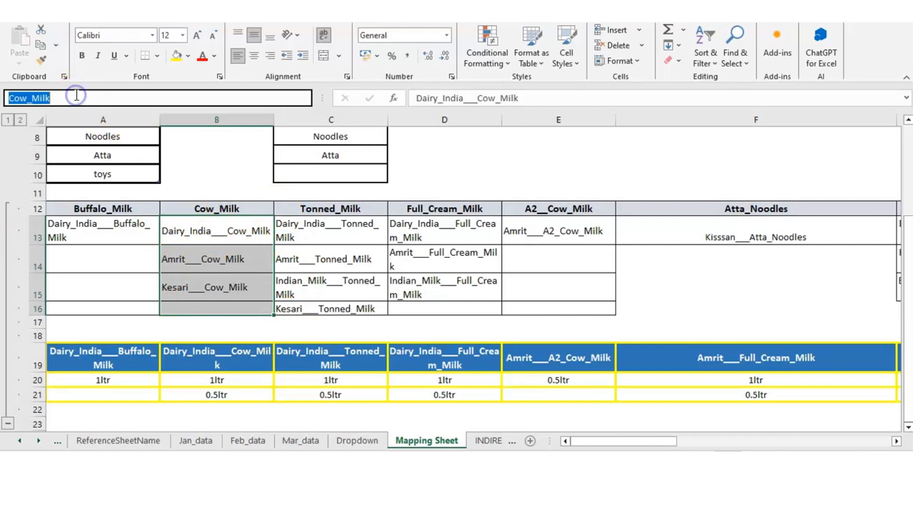
{"action": "left_click", "coordinate": [76, 95]}
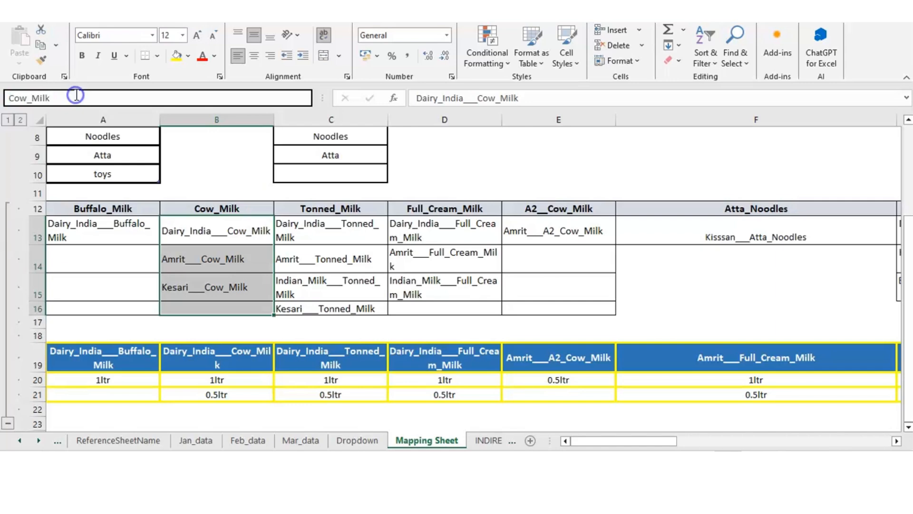
{"action": "key", "text": "Return"}
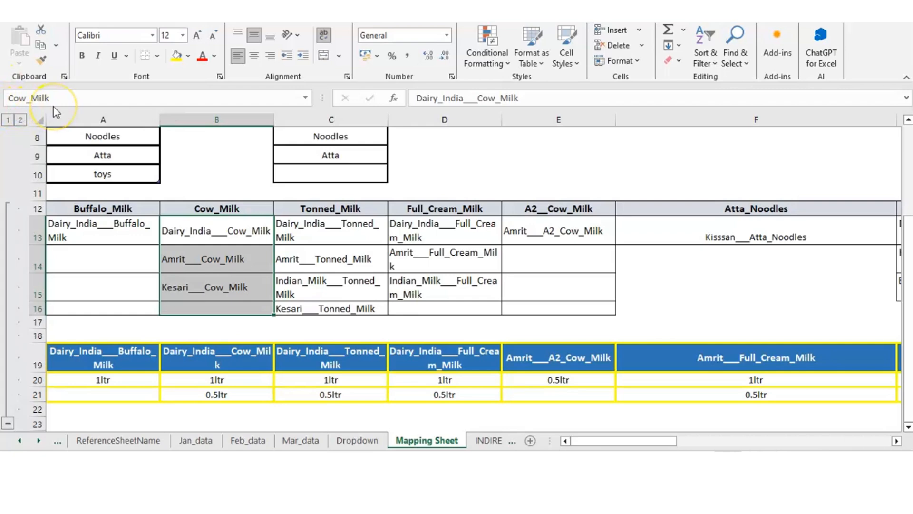
Step: Reselect B13:B16, starting from the first Cow_Milk product, and recheck its defined name against the header
{"action": "left_click", "coordinate": [197, 231]}
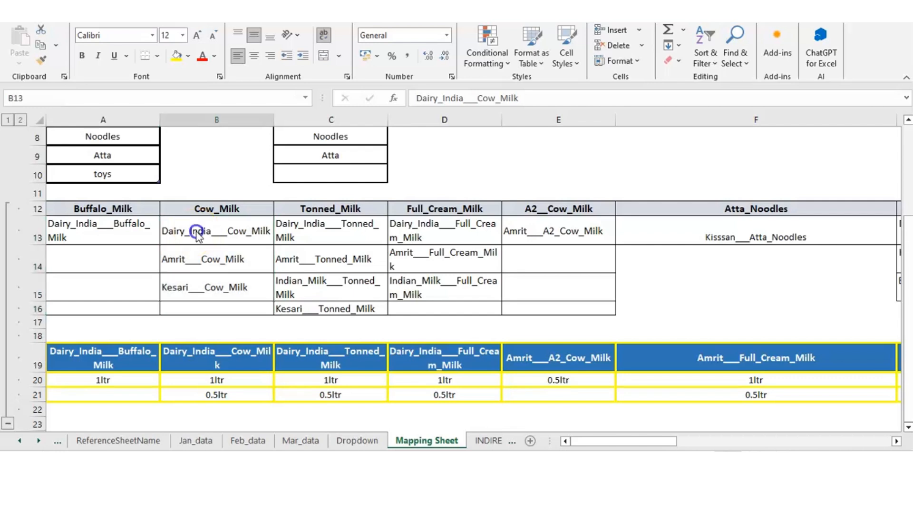
{"action": "key", "text": "ctrl+shift+Down"}
{"action": "key", "text": "shift+Down"}
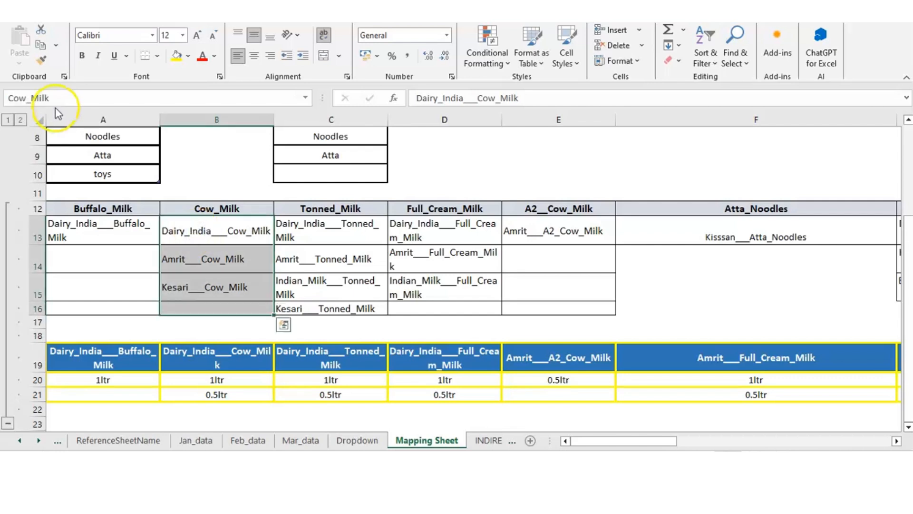
{"action": "left_click", "coordinate": [55, 101]}
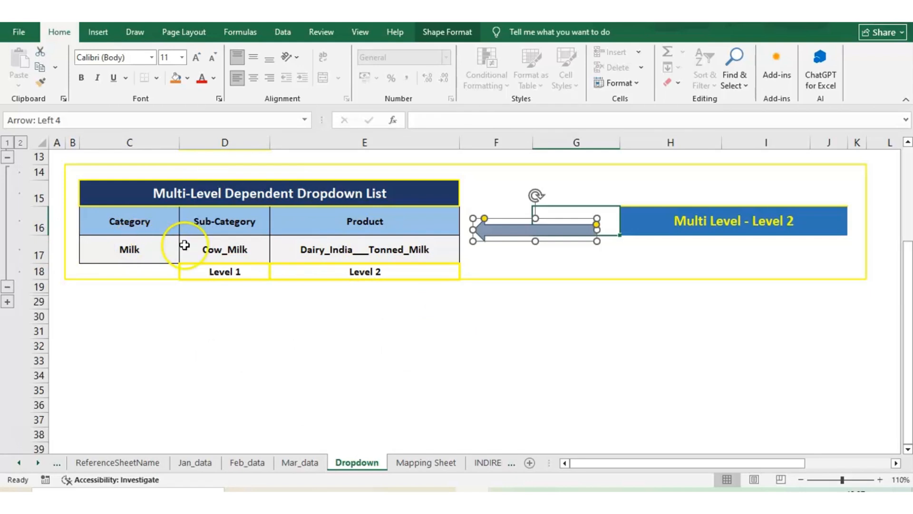
Step: Set Category cell C17 on the Dropdown sheet to Bread and display the sub-category choices in D17
{"action": "left_click", "coordinate": [140, 246]}
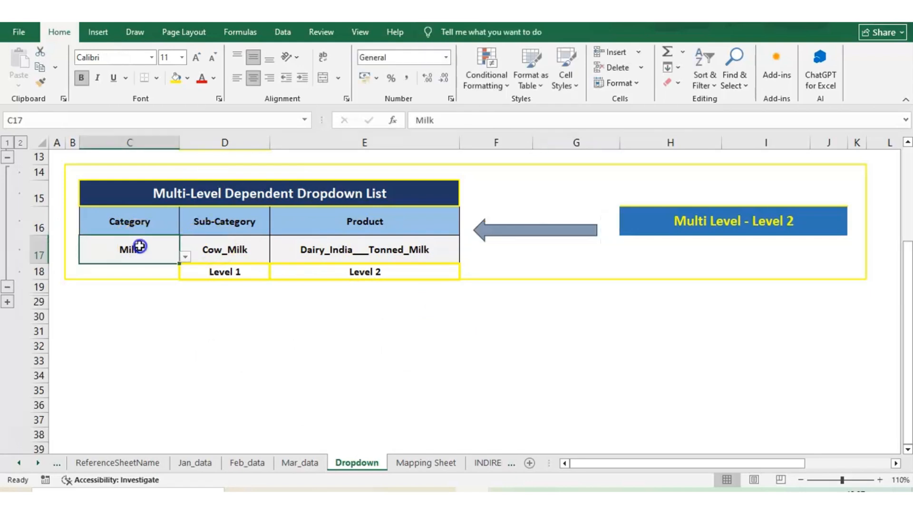
{"action": "left_click", "coordinate": [185, 256]}
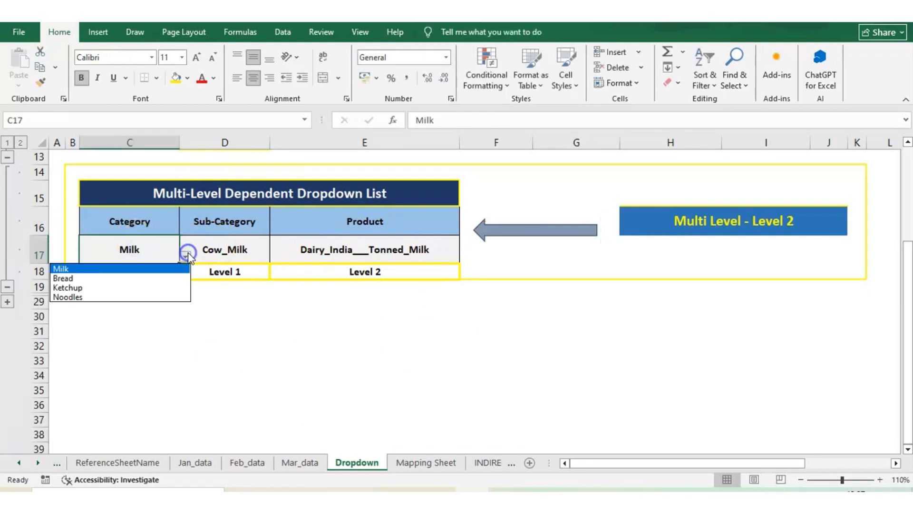
{"action": "left_click", "coordinate": [109, 279]}
{"action": "left_click", "coordinate": [221, 252]}
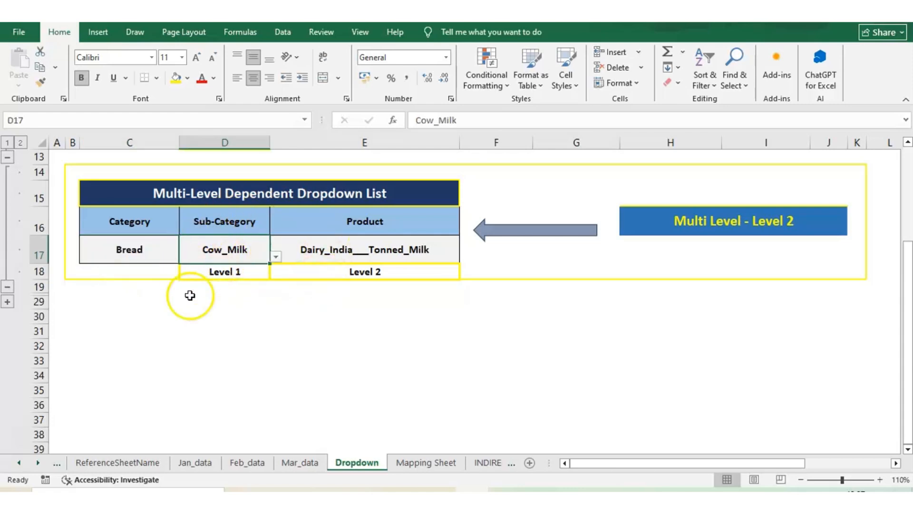
{"action": "left_click", "coordinate": [277, 258]}
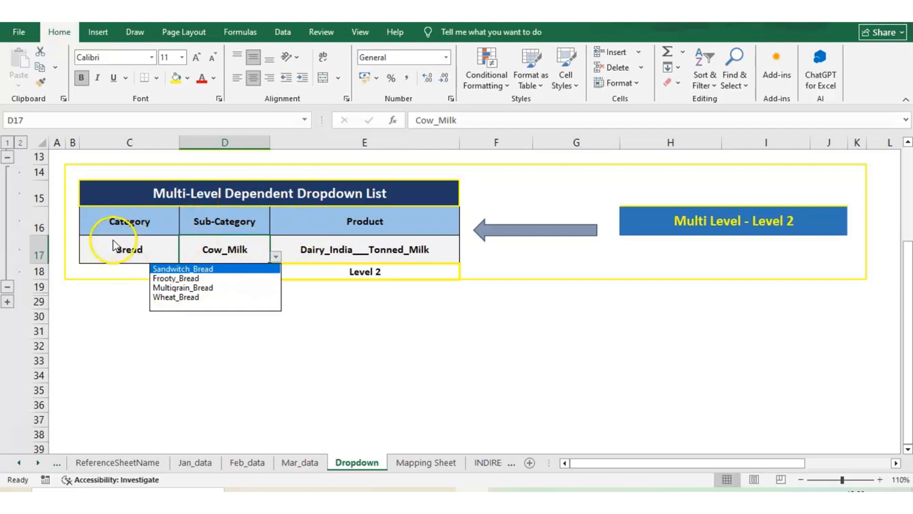
Step: Set Category cell C17 to Noodles and display the dependent sub-category choices in D17
{"action": "left_click", "coordinate": [142, 254]}
{"action": "left_click", "coordinate": [185, 257]}
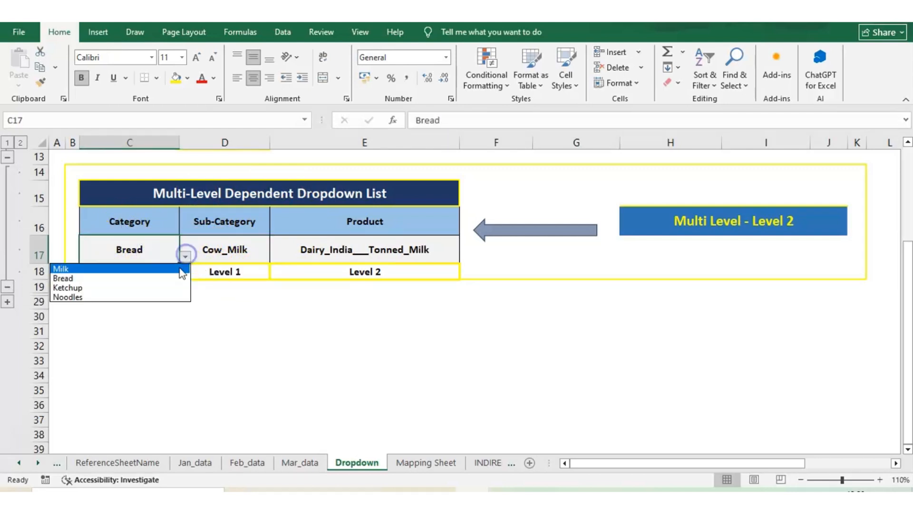
{"action": "left_click", "coordinate": [95, 298]}
{"action": "left_click", "coordinate": [257, 245]}
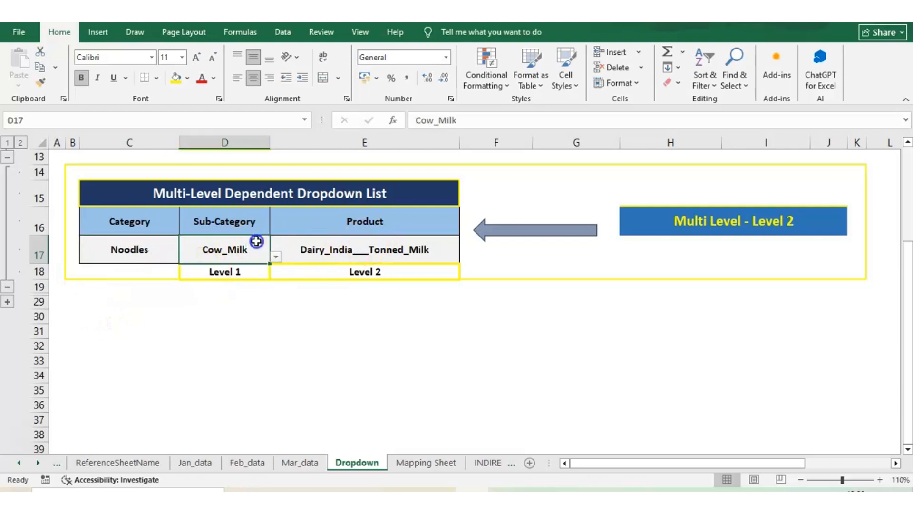
{"action": "left_click", "coordinate": [275, 256]}
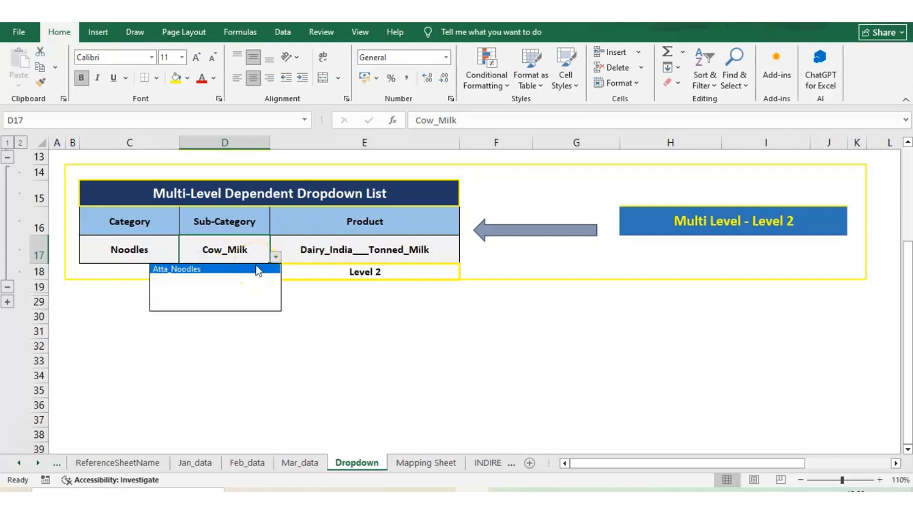
Step: Examine the product choices in E17 while Sub-Category D17 still holds Cow_Milk
{"action": "left_click", "coordinate": [318, 254]}
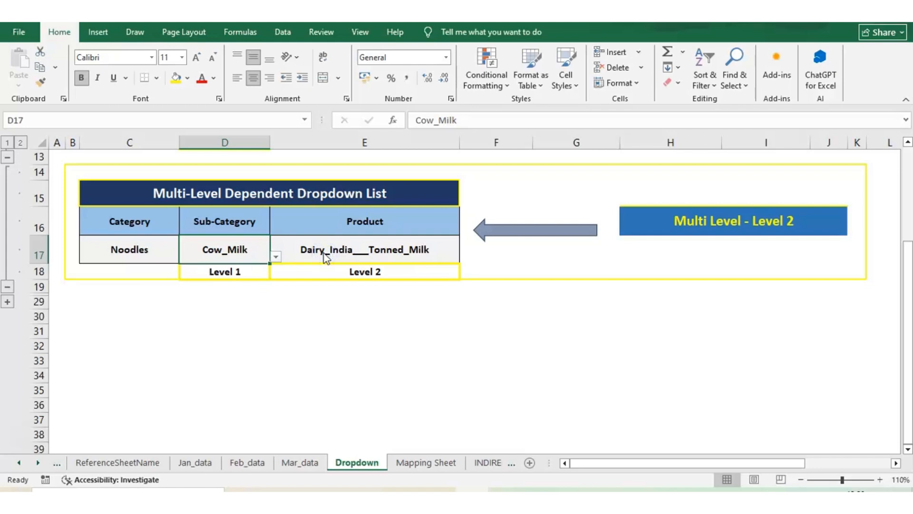
{"action": "left_click", "coordinate": [324, 253]}
{"action": "left_click", "coordinate": [465, 258]}
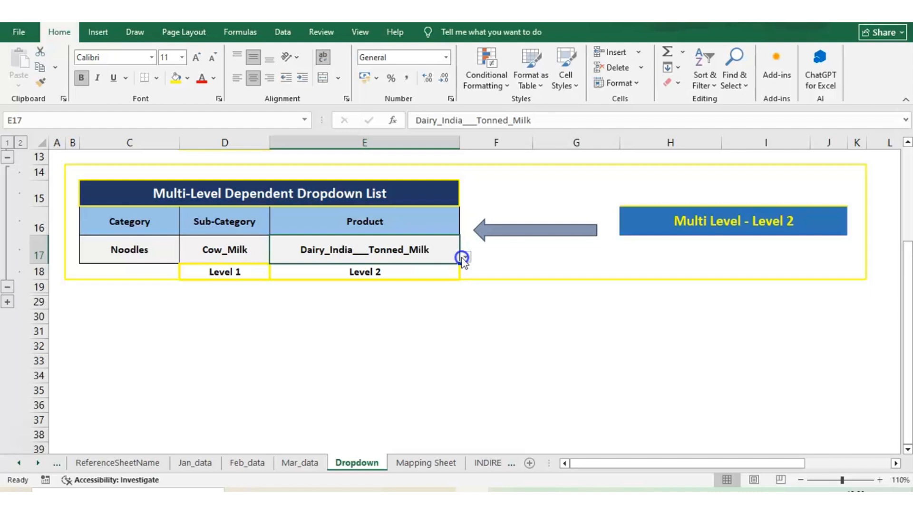
{"action": "left_click", "coordinate": [464, 257]}
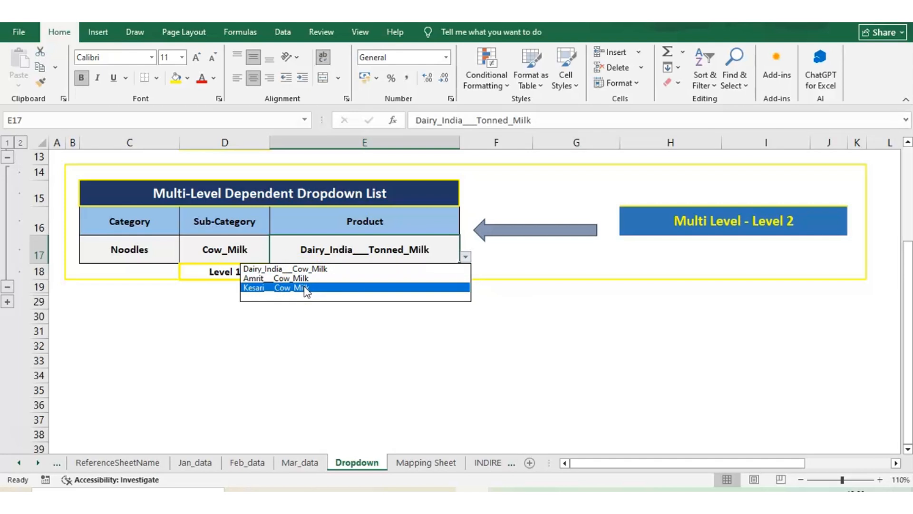
Step: Set Sub-Category cell D17 to Atta_Noodles and check the product choices in E17
{"action": "left_click", "coordinate": [226, 242]}
{"action": "left_click", "coordinate": [226, 242]}
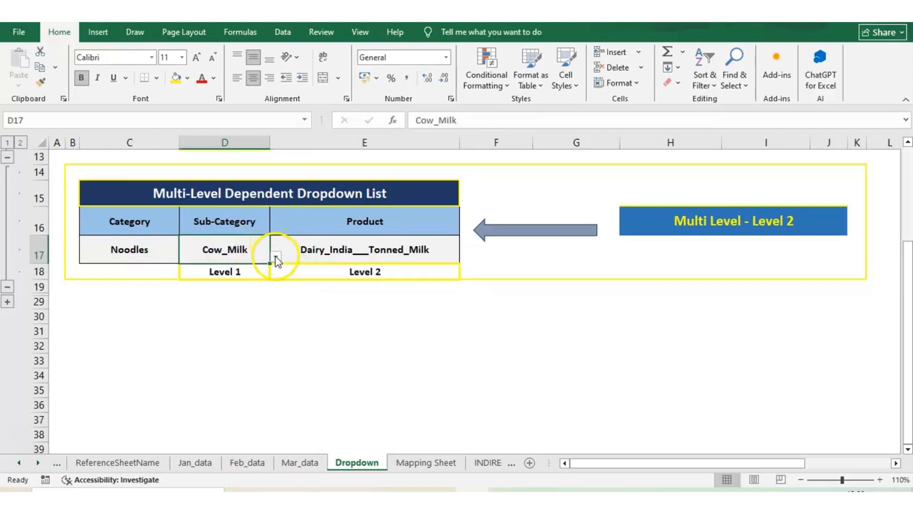
{"action": "left_click", "coordinate": [277, 260]}
{"action": "left_click", "coordinate": [223, 266]}
{"action": "left_click", "coordinate": [405, 257]}
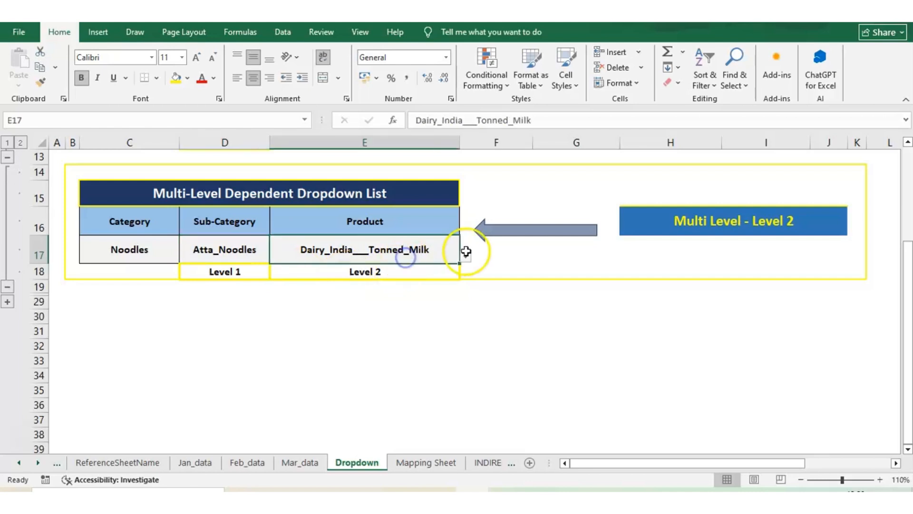
{"action": "left_click", "coordinate": [466, 251]}
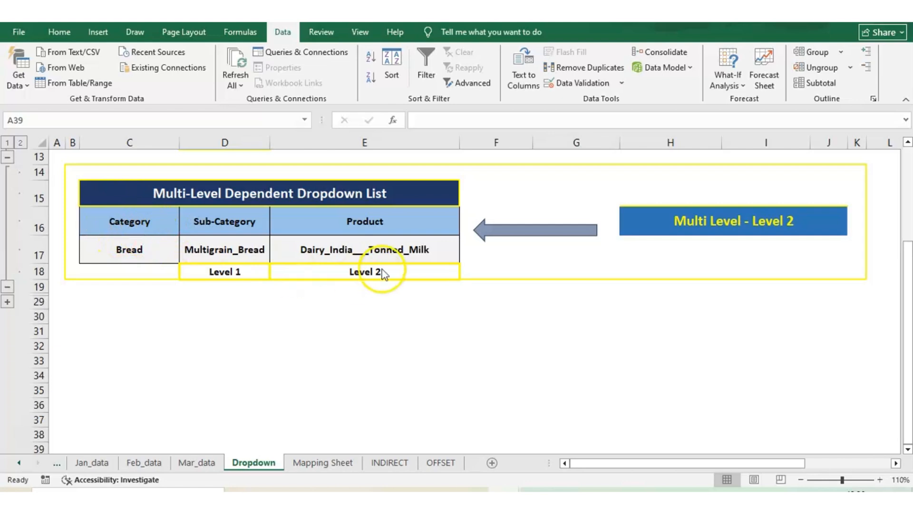
Step: Examine E17's product choices for the Multigrain_Bread sub-category, comparing them with the selection in D17
{"action": "left_click", "coordinate": [432, 250]}
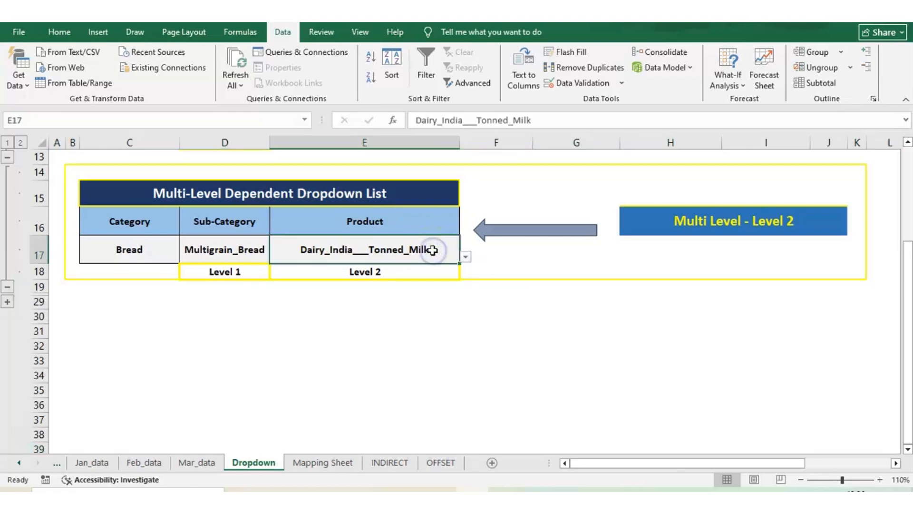
{"action": "left_click", "coordinate": [467, 260]}
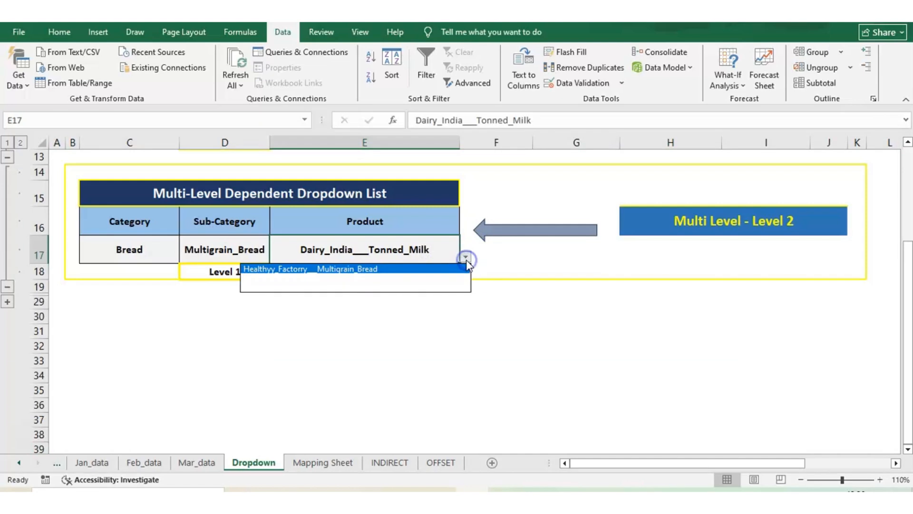
{"action": "left_click", "coordinate": [257, 243]}
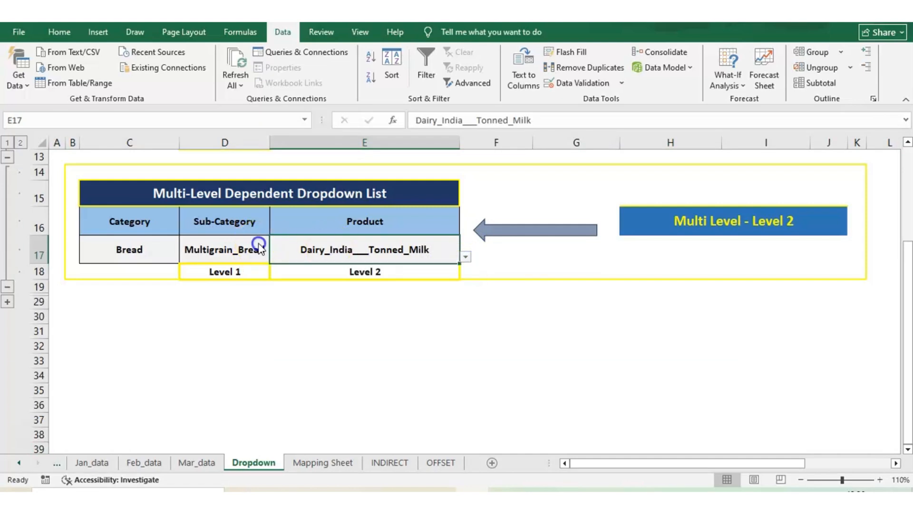
{"action": "left_click", "coordinate": [258, 244]}
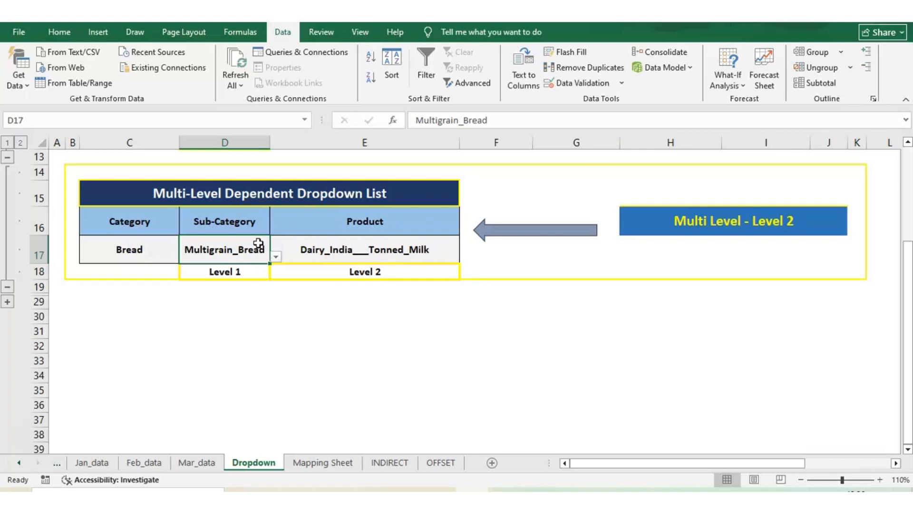
Step: Examine the data validation rule behind Sub-Category cell D17, including its allowed type and source formula, and close it without changes
{"action": "left_click", "coordinate": [252, 249]}
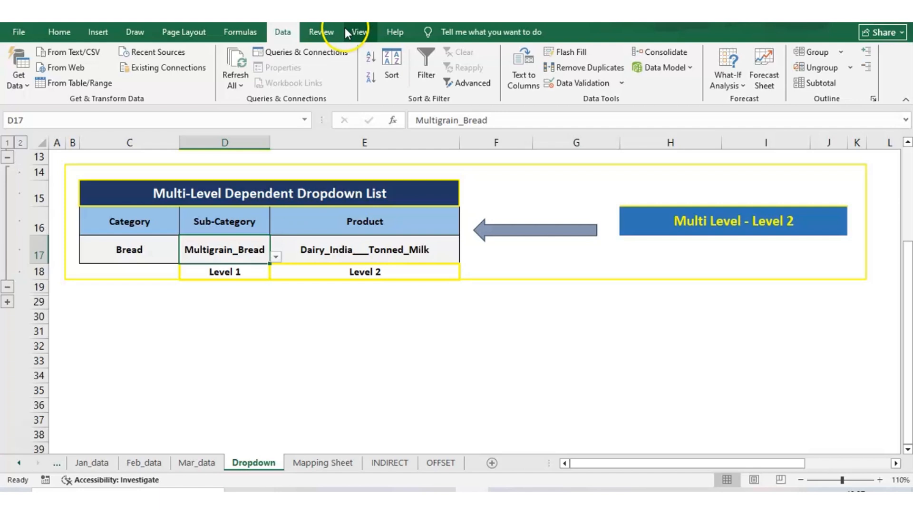
{"action": "left_click", "coordinate": [278, 30]}
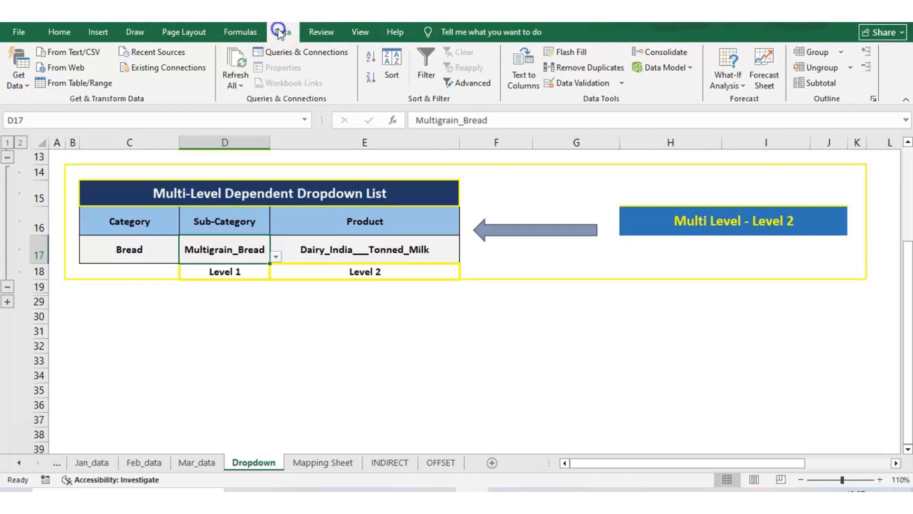
{"action": "left_click", "coordinate": [588, 87]}
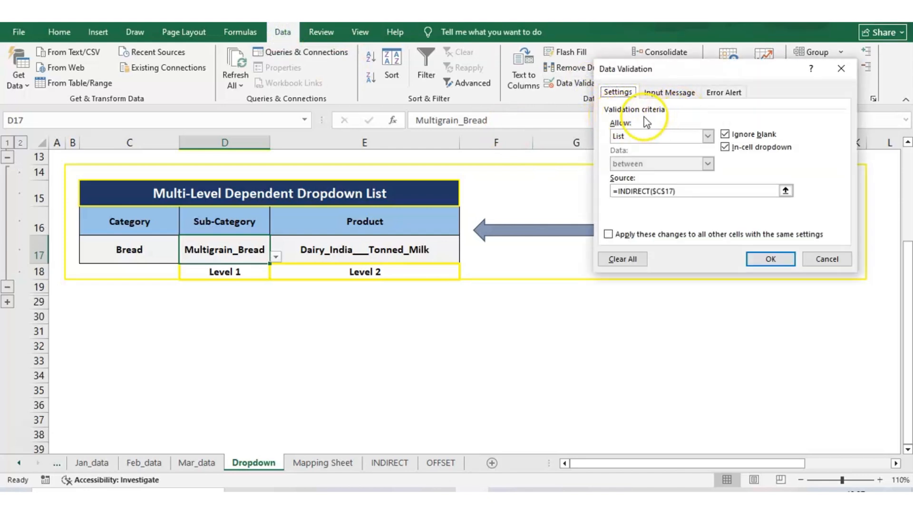
{"action": "left_click", "coordinate": [708, 136]}
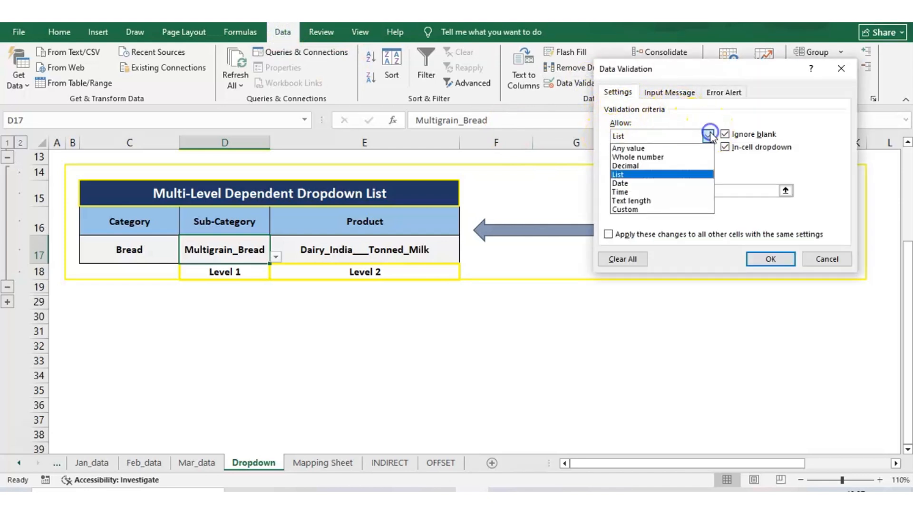
{"action": "left_click", "coordinate": [633, 175]}
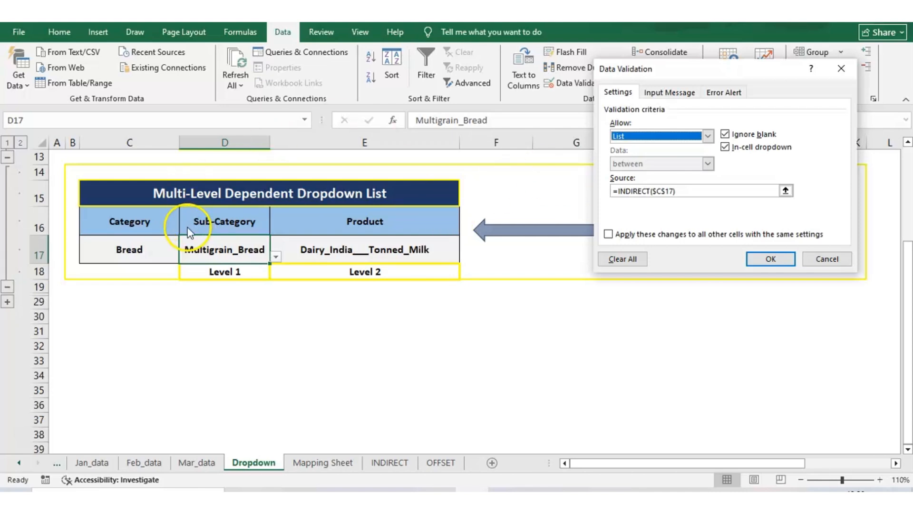
{"action": "left_click", "coordinate": [816, 260]}
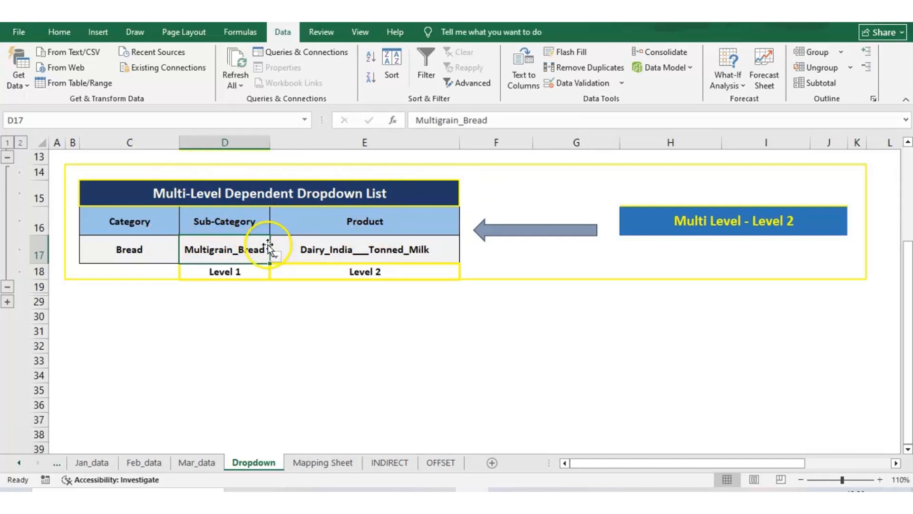
Step: Set Sub-Category cell D17 to Sandwitch_Bread and display the dependent product choices in E17
{"action": "left_click", "coordinate": [276, 257]}
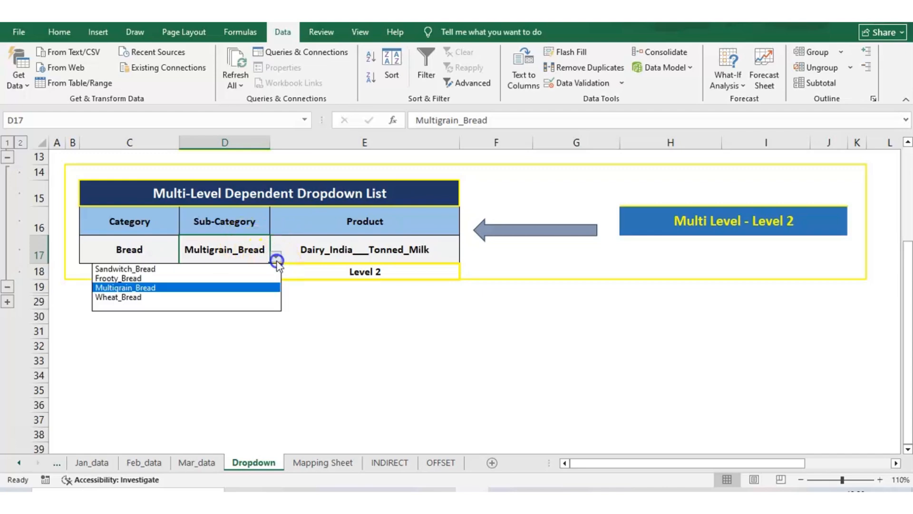
{"action": "left_click", "coordinate": [252, 267]}
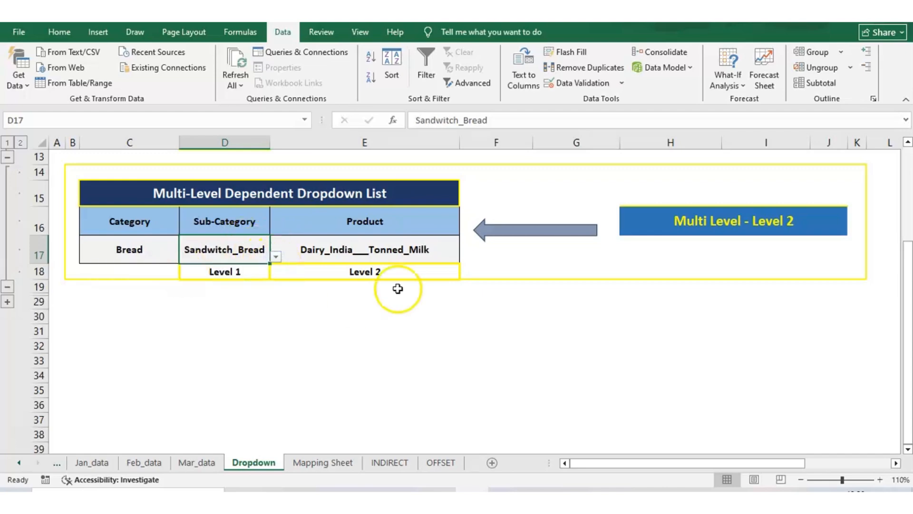
{"action": "left_click", "coordinate": [375, 255]}
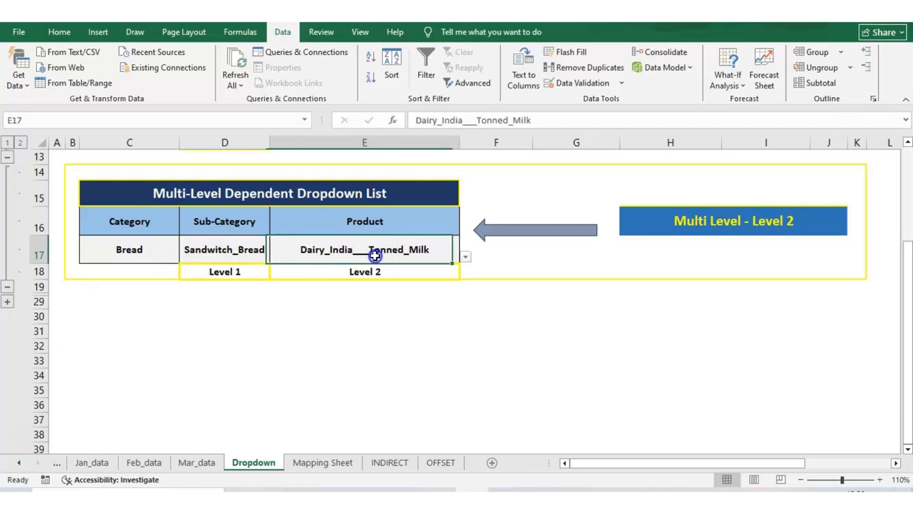
{"action": "left_click", "coordinate": [464, 258]}
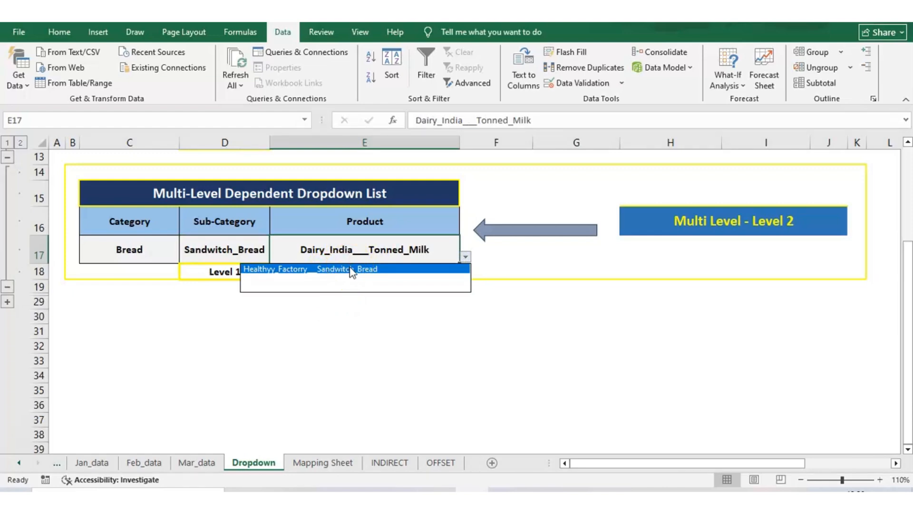
Step: Find the product listed under the Sandwitch_Bread header in row 13 of the Mapping Sheet
{"action": "left_click", "coordinate": [316, 468]}
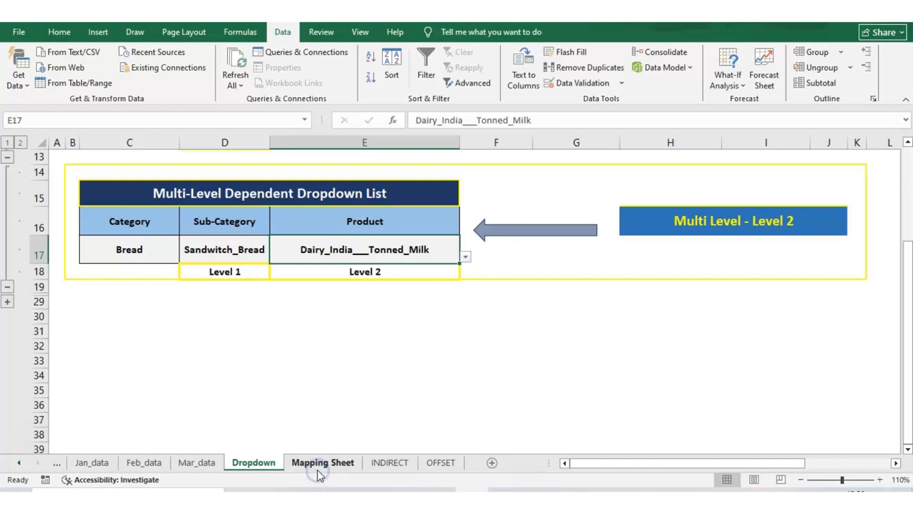
{"action": "left_click", "coordinate": [318, 468]}
{"action": "key", "text": "Right"}
{"action": "key", "text": "Right"}
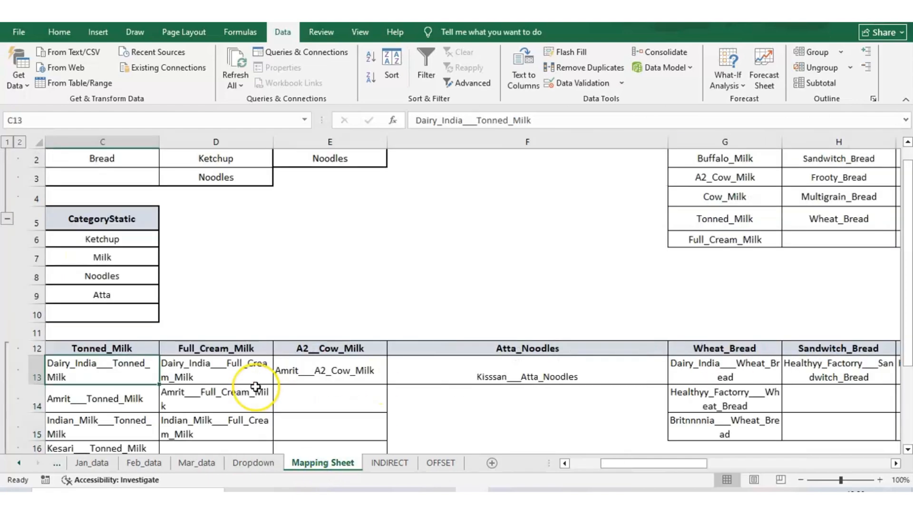
{"action": "key", "text": "Right"}
{"action": "key", "text": "Right"}
{"action": "key", "text": "Right"}
{"action": "key", "text": "Right"}
{"action": "key", "text": "Right"}
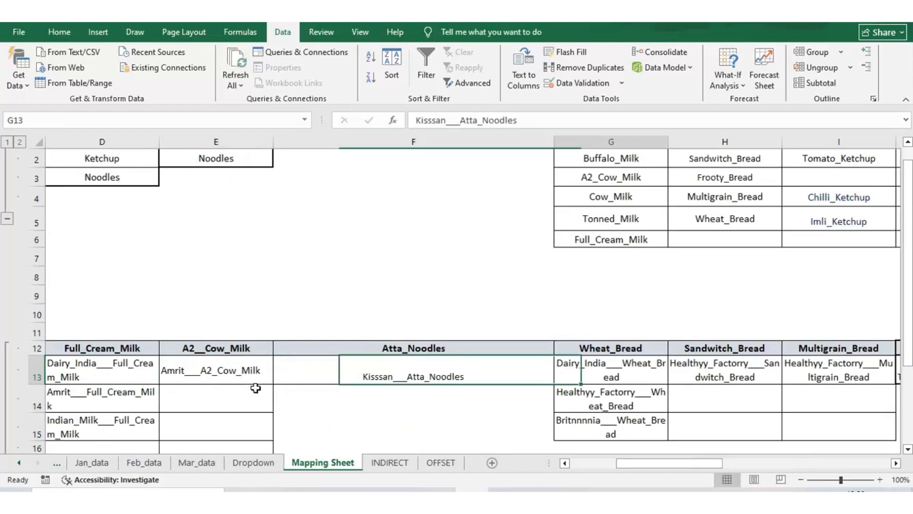
{"action": "key", "text": "Left"}
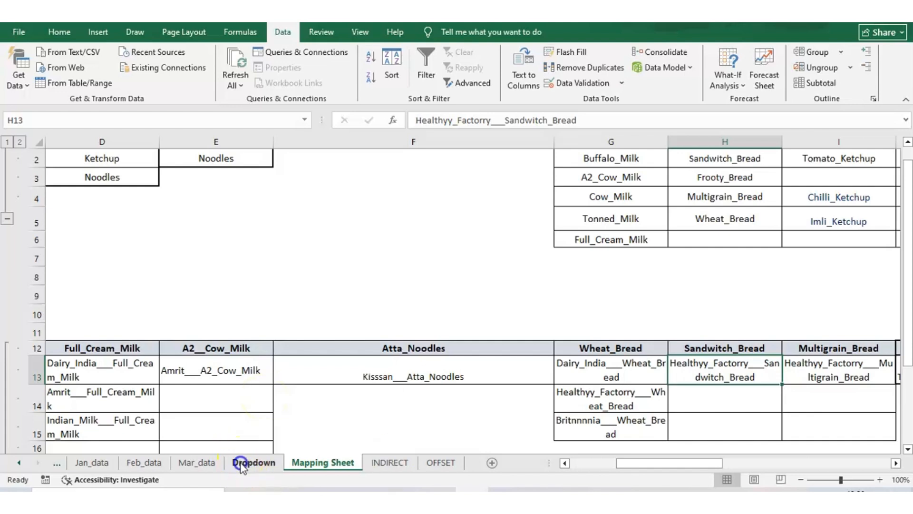
Step: Recheck E17's product choices on the Dropdown sheet and compare its data validation source with the Mapping Sheet's sub-category headers
{"action": "left_click", "coordinate": [253, 462]}
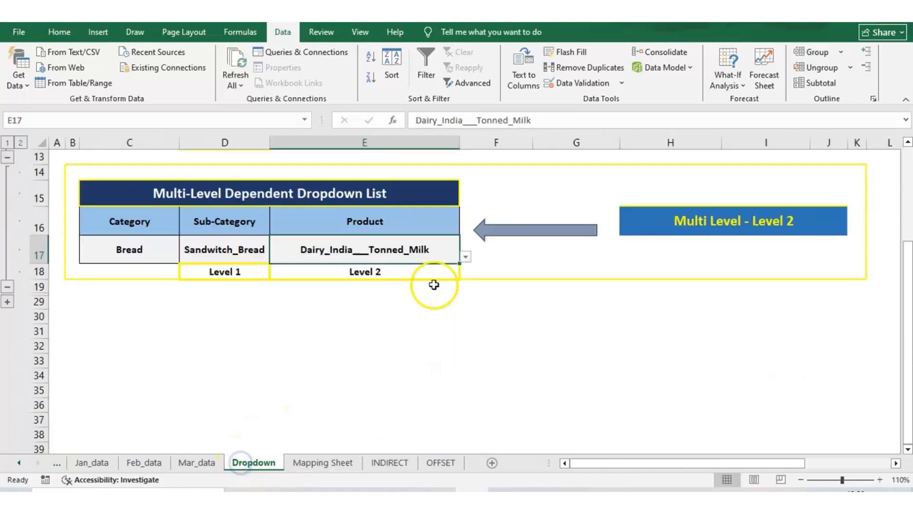
{"action": "left_click", "coordinate": [466, 256]}
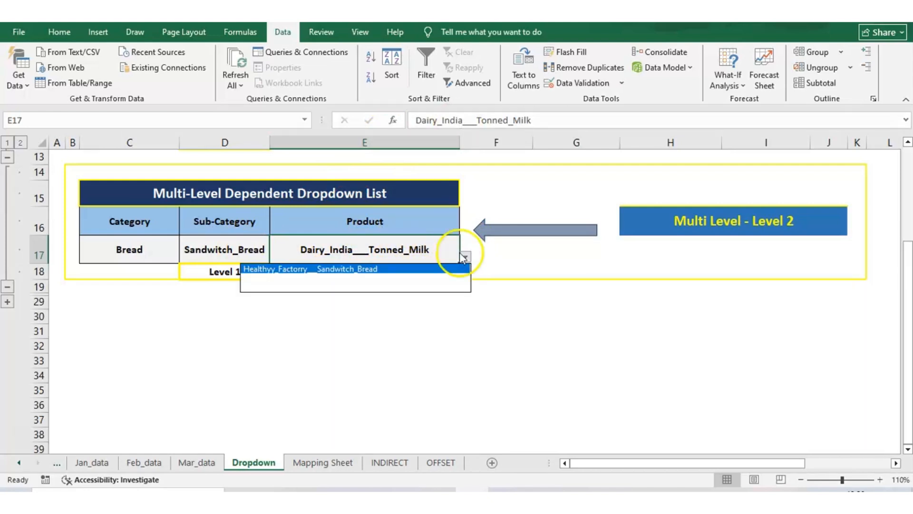
{"action": "left_click", "coordinate": [251, 215]}
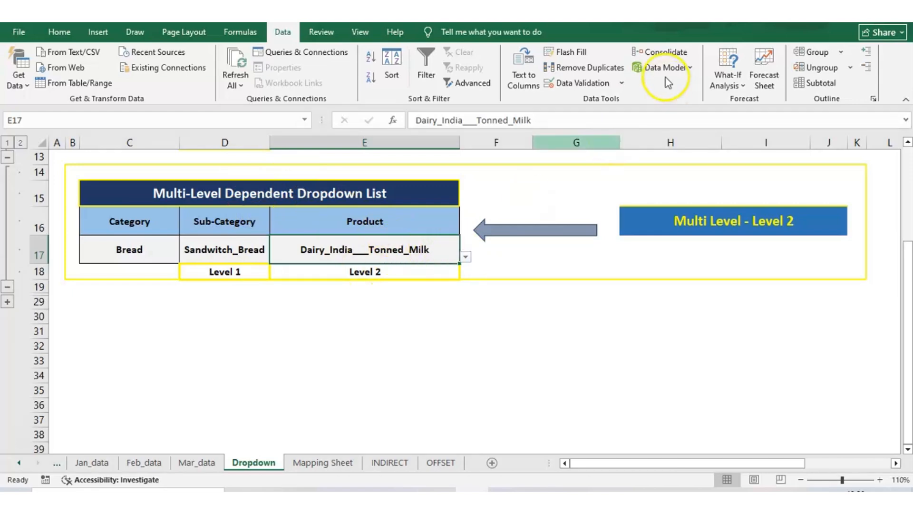
{"action": "left_click", "coordinate": [579, 84]}
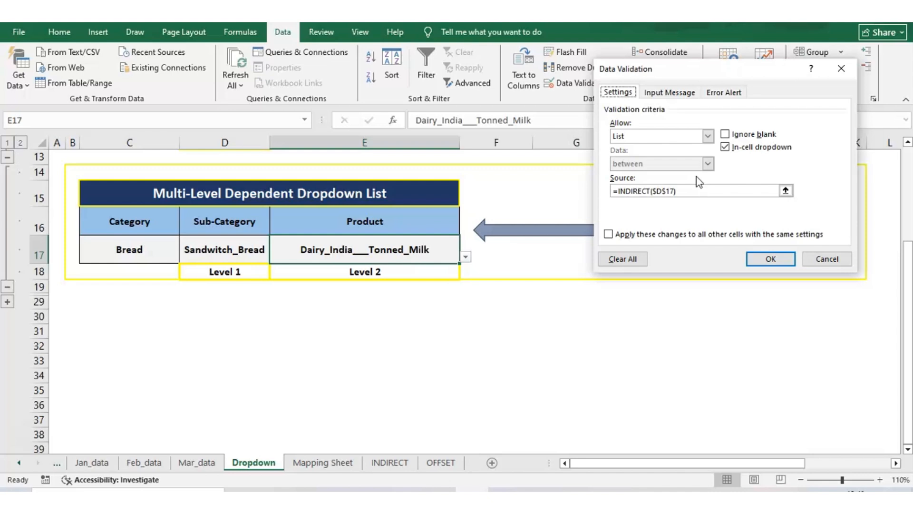
{"action": "left_click", "coordinate": [323, 462]}
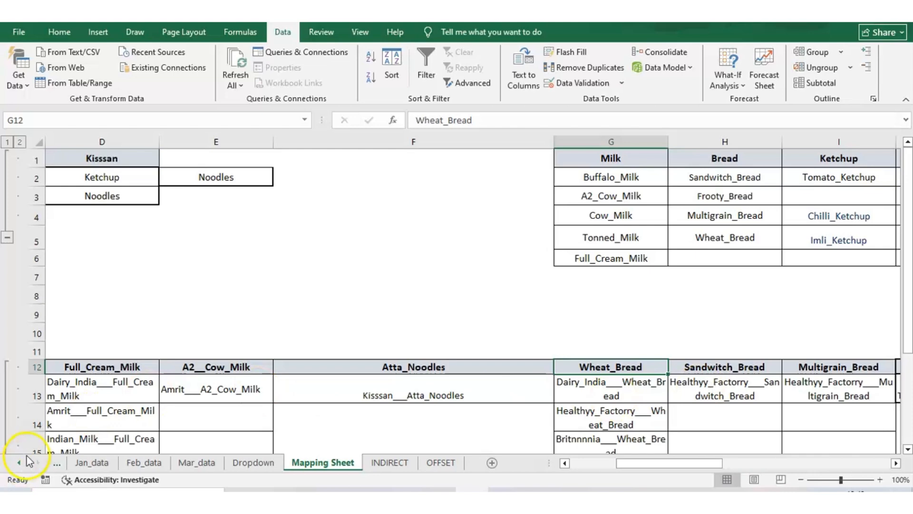
Step: Return to the Dropdown sheet and expand the collapsed row group containing the Level 3 dependent list table
{"action": "left_click", "coordinate": [275, 470]}
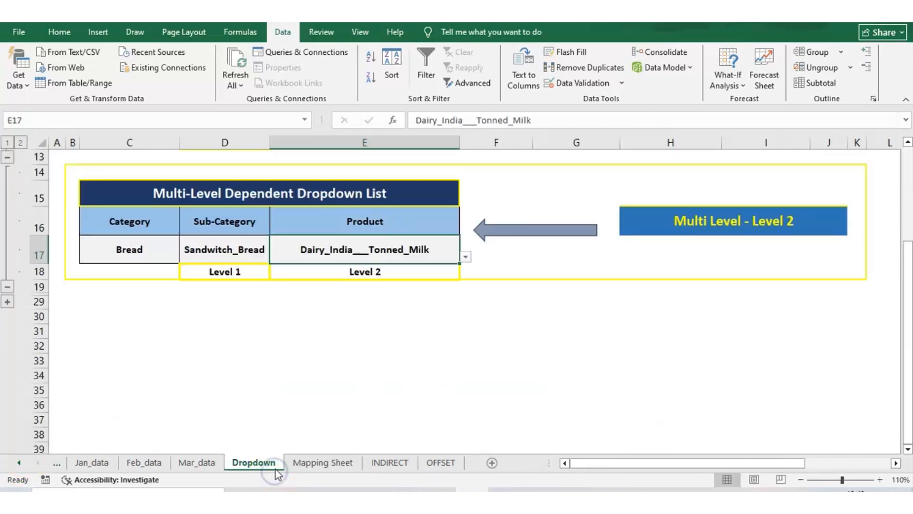
{"action": "left_click", "coordinate": [335, 335]}
{"action": "left_click", "coordinate": [7, 302]}
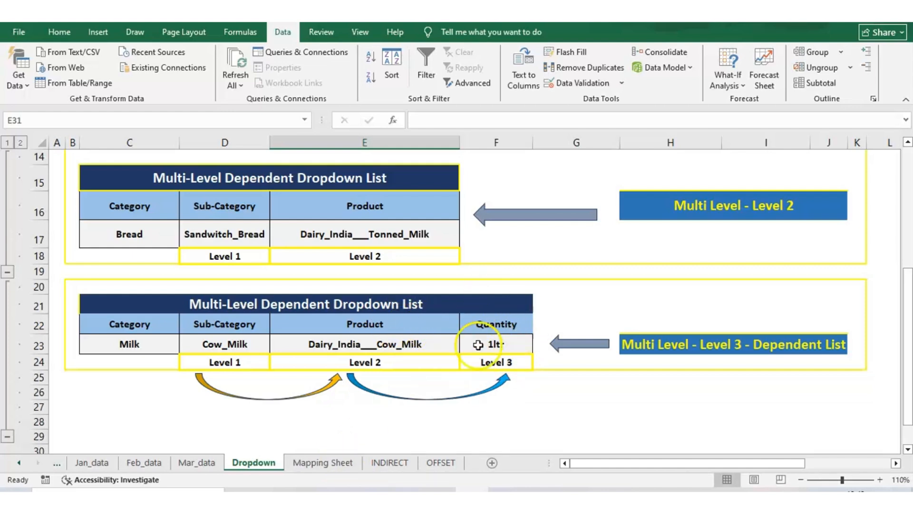
Step: Examine Quantity cell F23 and the dropdown of Product cell E23 in the Level 3 table
{"action": "left_click", "coordinate": [516, 343]}
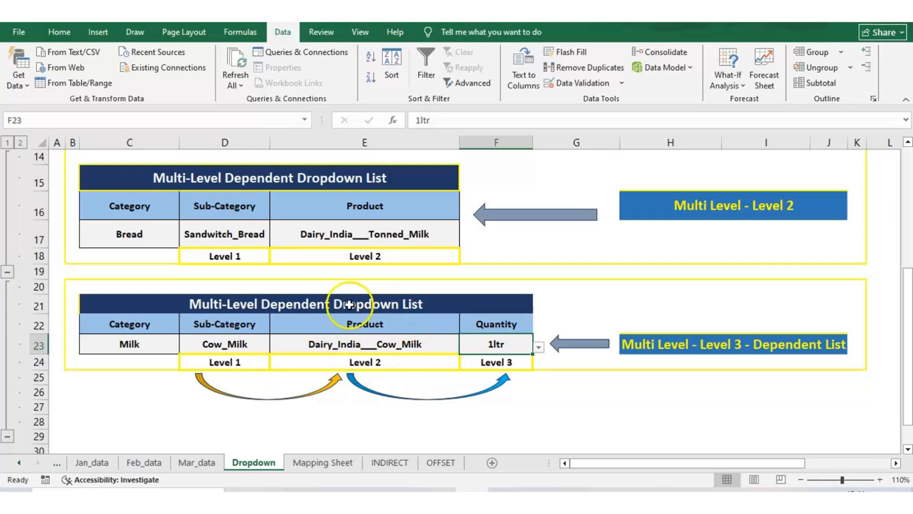
{"action": "left_click", "coordinate": [445, 343]}
{"action": "left_click", "coordinate": [465, 346]}
{"action": "left_click", "coordinate": [197, 487]}
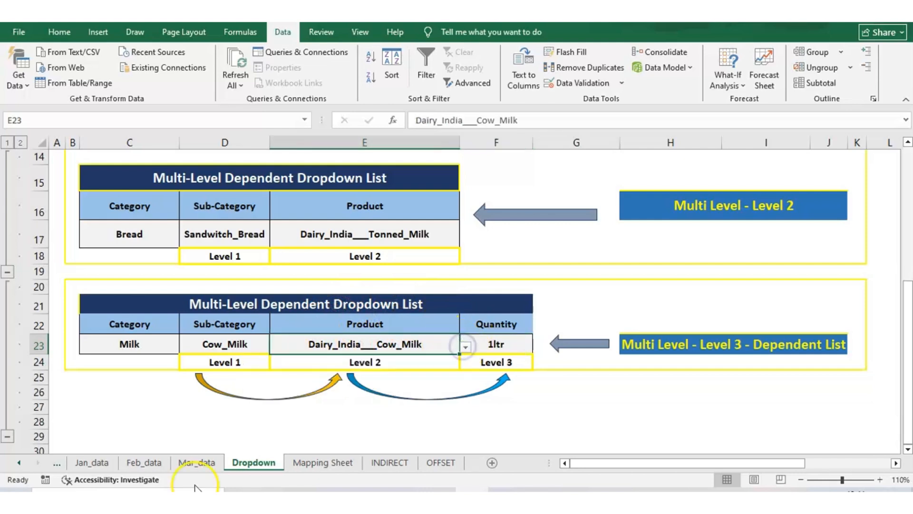